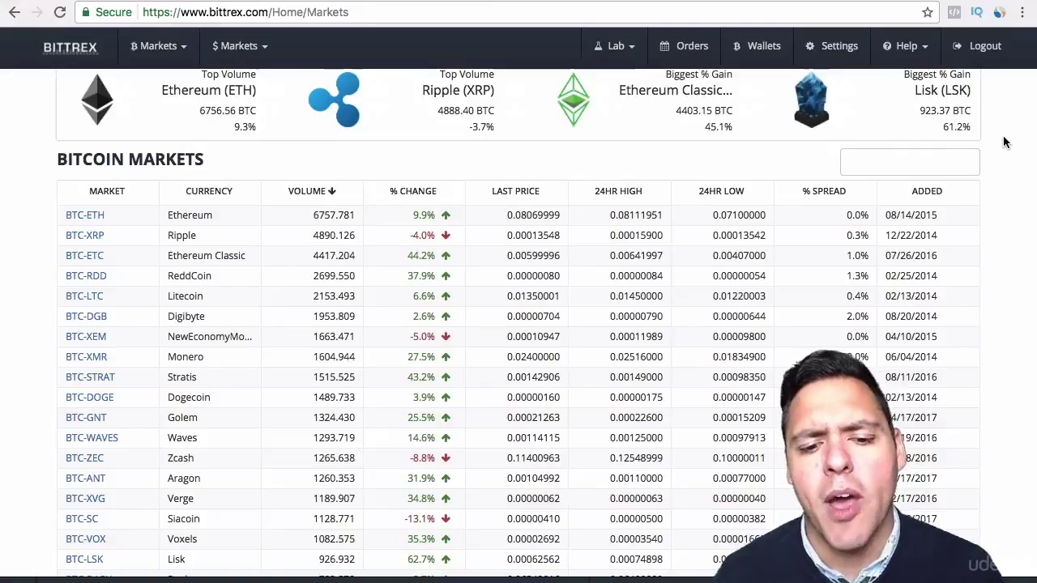
Step: Start filtering the Bitcoin Markets table by coin name, narrowing it to pivx
left_click(888, 160)
type("pivx")
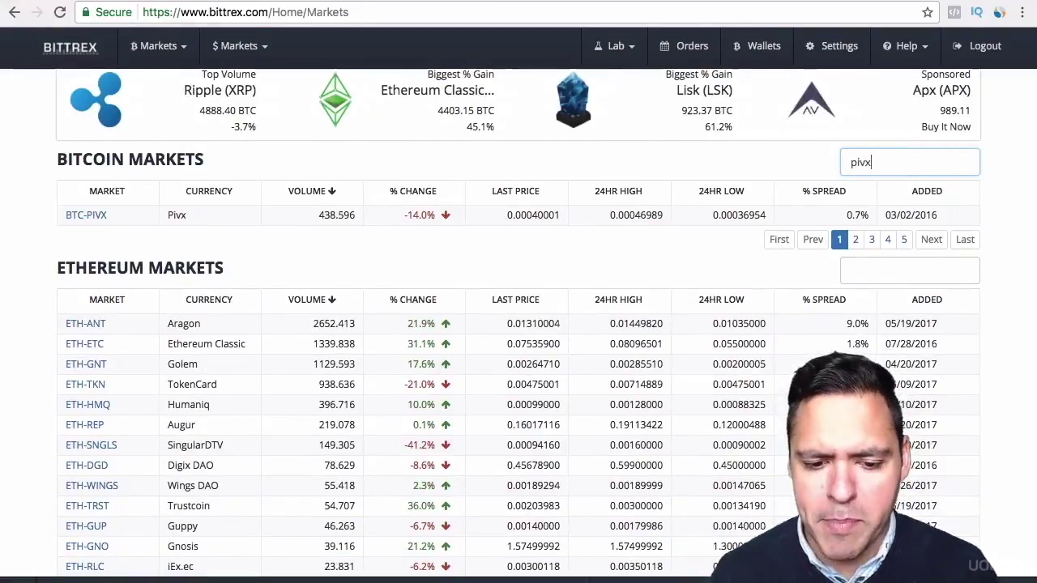
double_click(886, 159)
key("BackSpace")
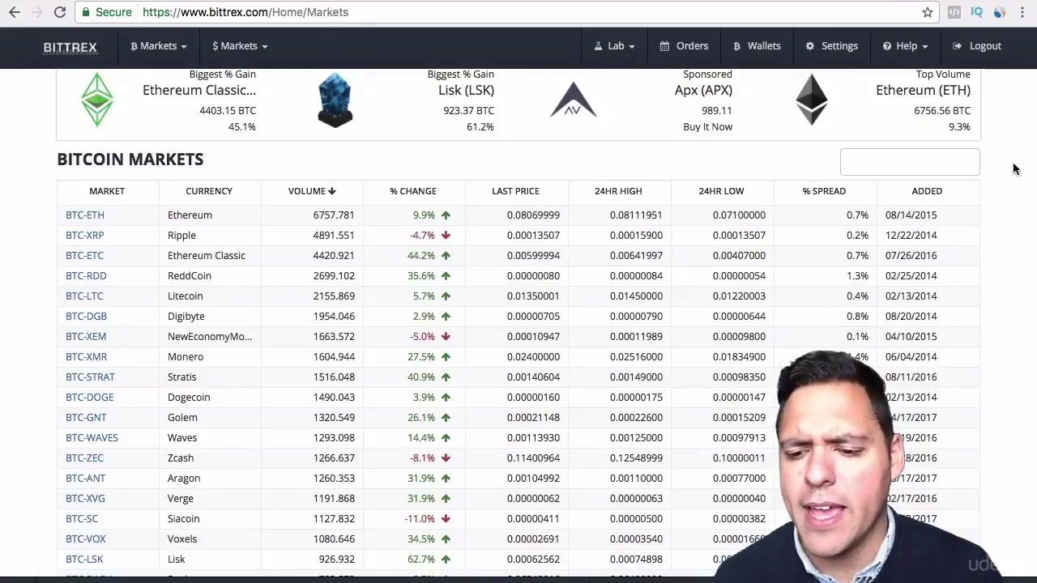
scroll(1015, 168, "up", 5)
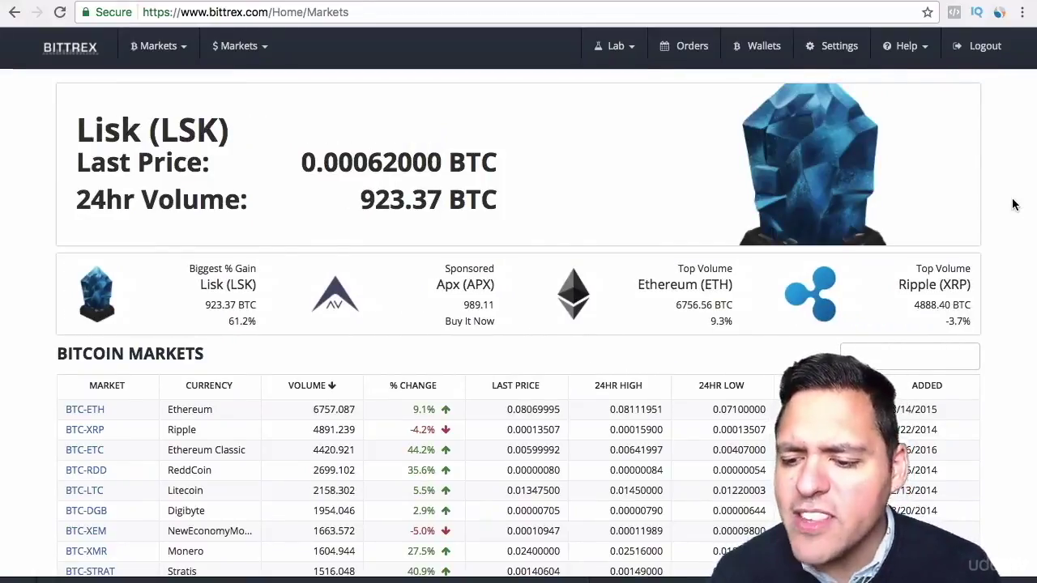
scroll(1011, 202, "down", 3)
scroll(519, 324, "up", 3)
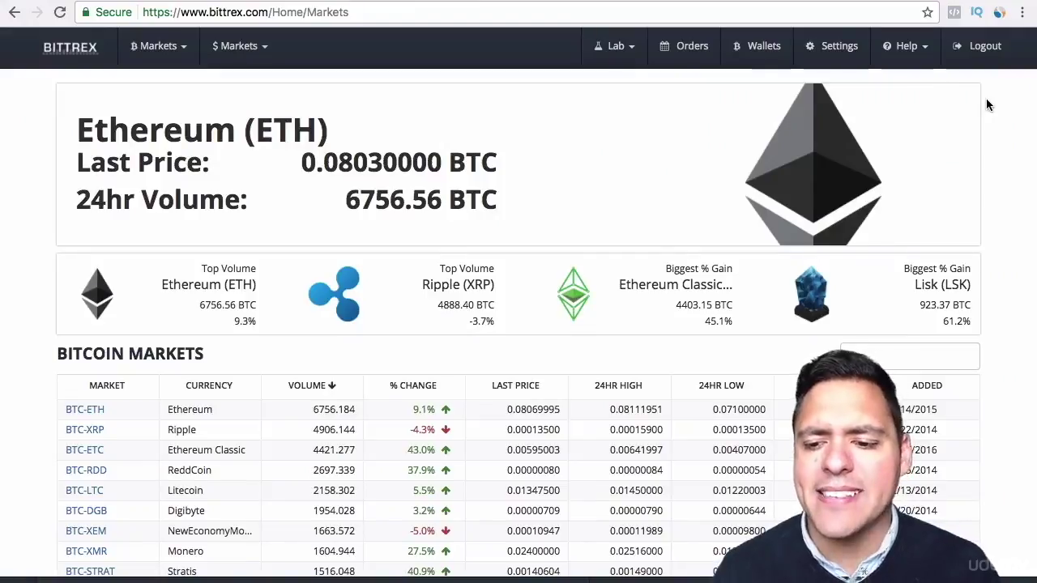
left_click(842, 48)
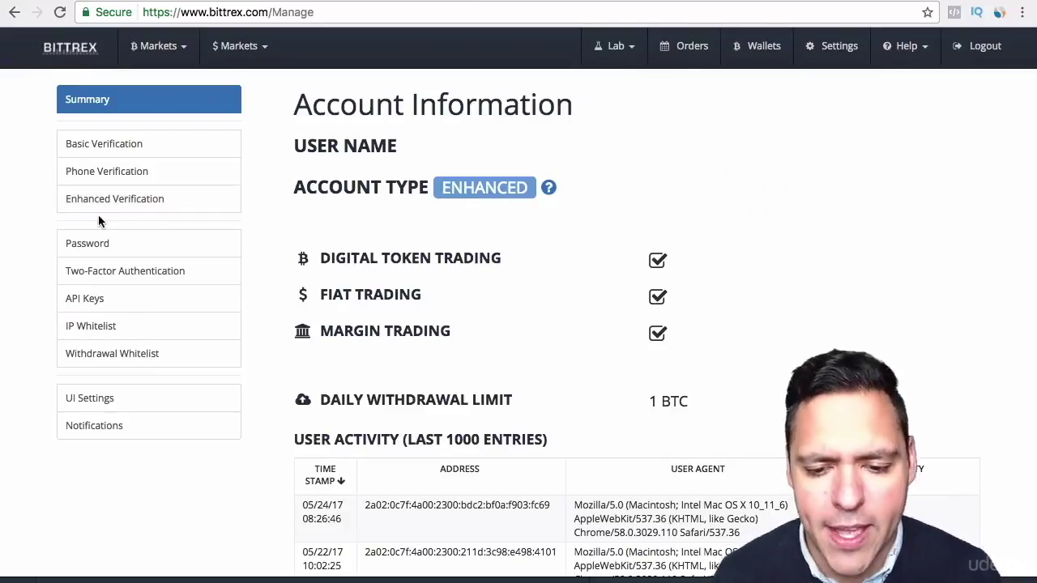
left_click(77, 56)
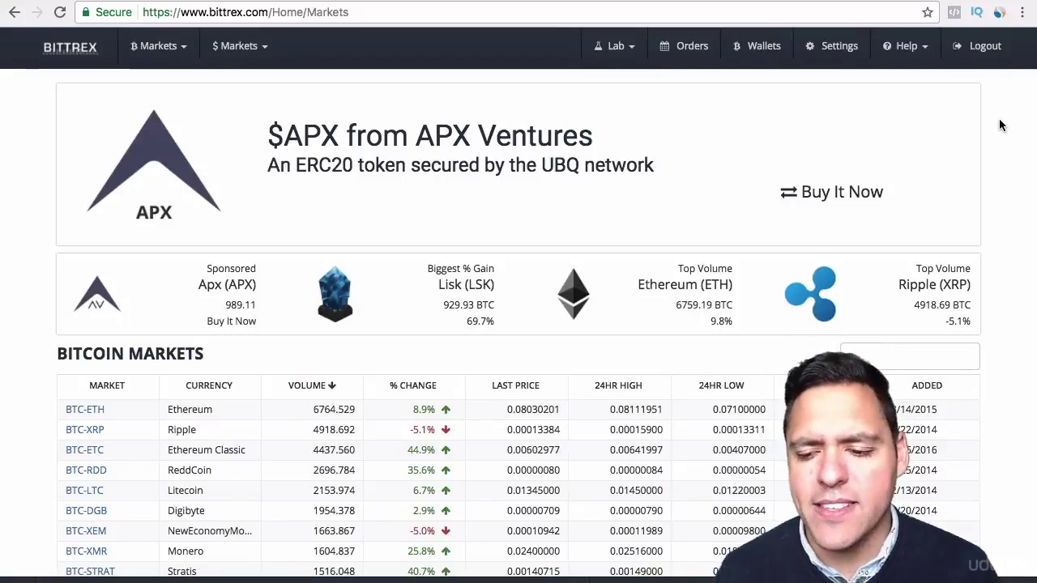
scroll(1000, 126, "down", 3)
left_click_drag(1033, 91, 1017, 455)
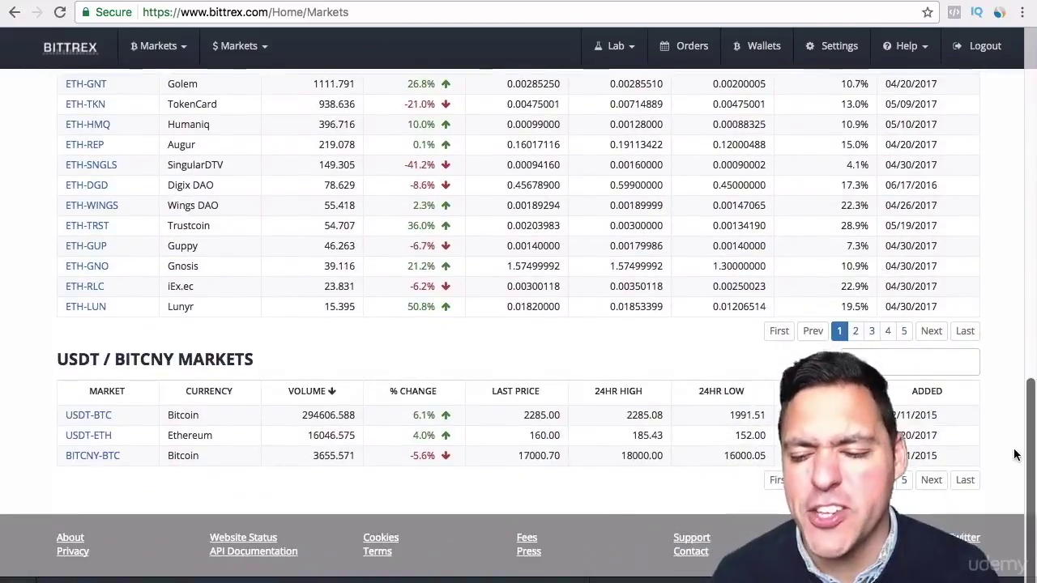
left_click(220, 2)
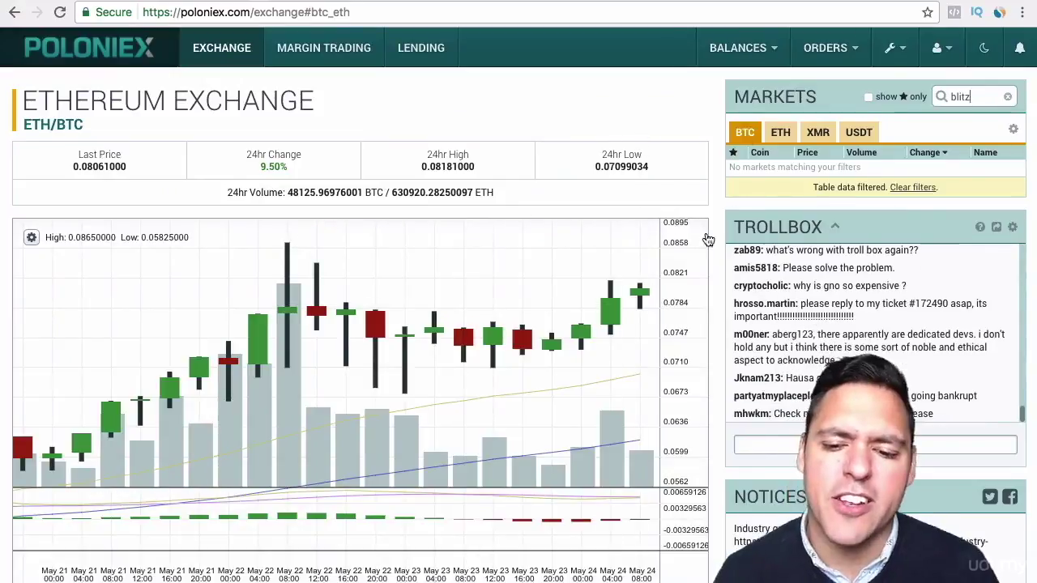
left_click(73, 2)
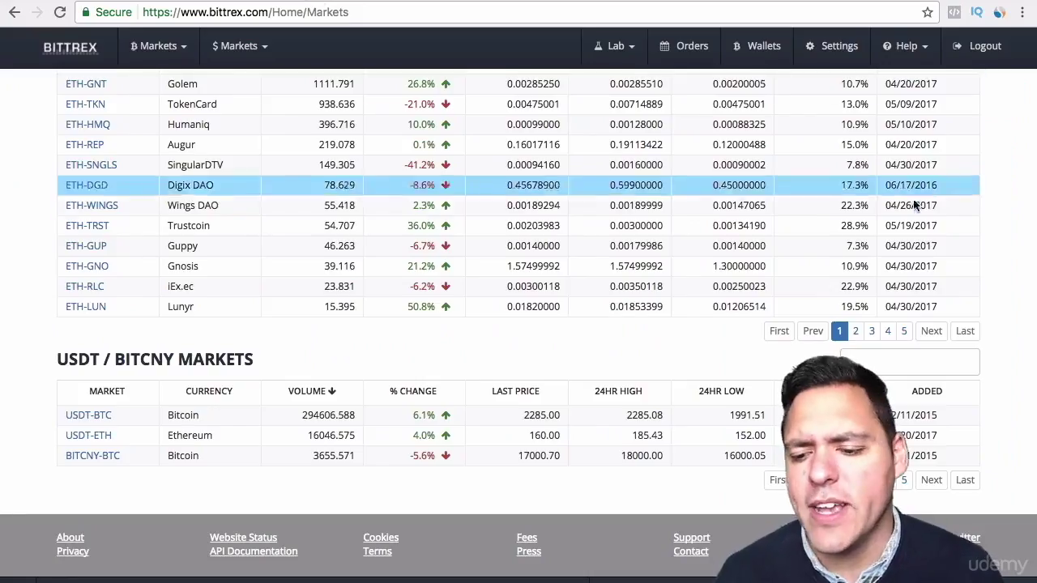
scroll(1009, 224, "up", 1)
scroll(519, 324, "up", 3)
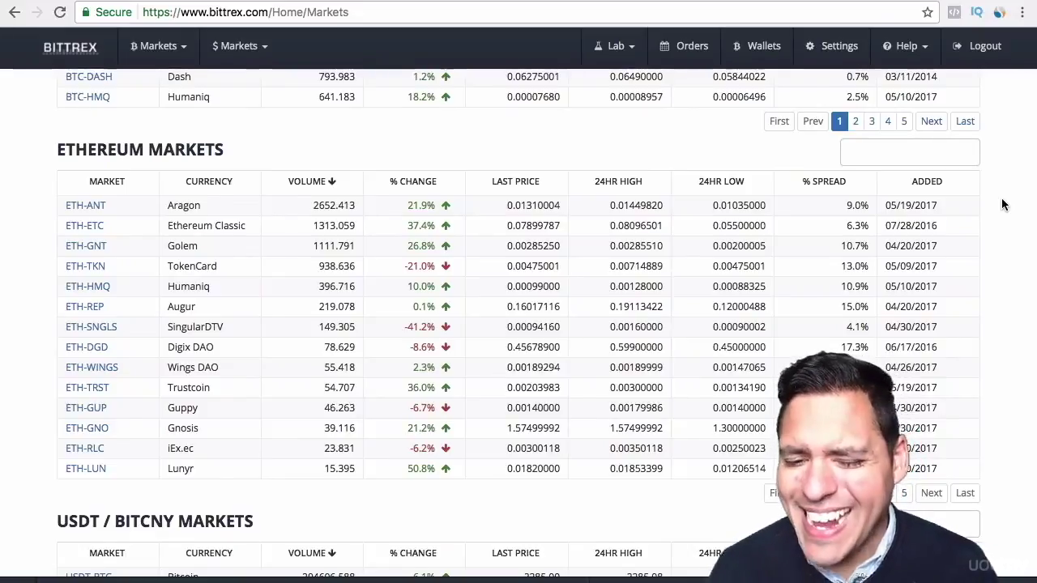
scroll(1001, 198, "up", 4)
scroll(519, 324, "up", 10)
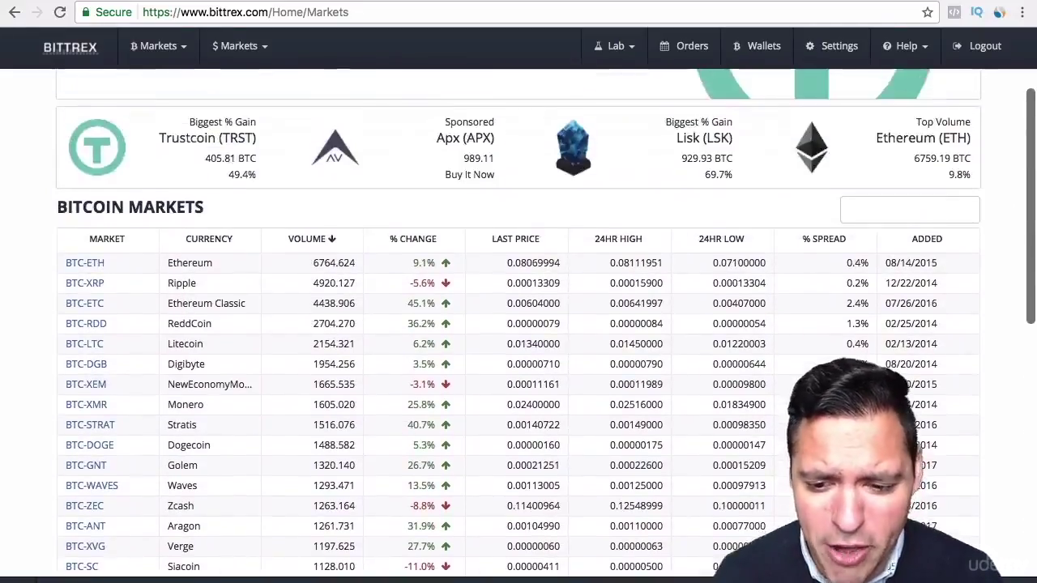
scroll(518, 324, "up", 1)
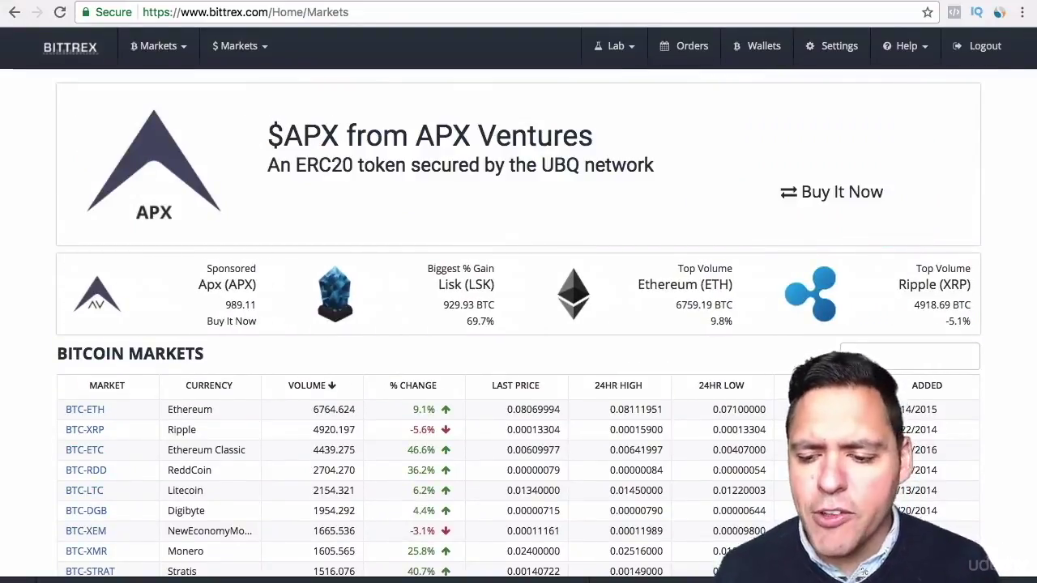
scroll(519, 324, "down", 1)
scroll(519, 324, "up", 1)
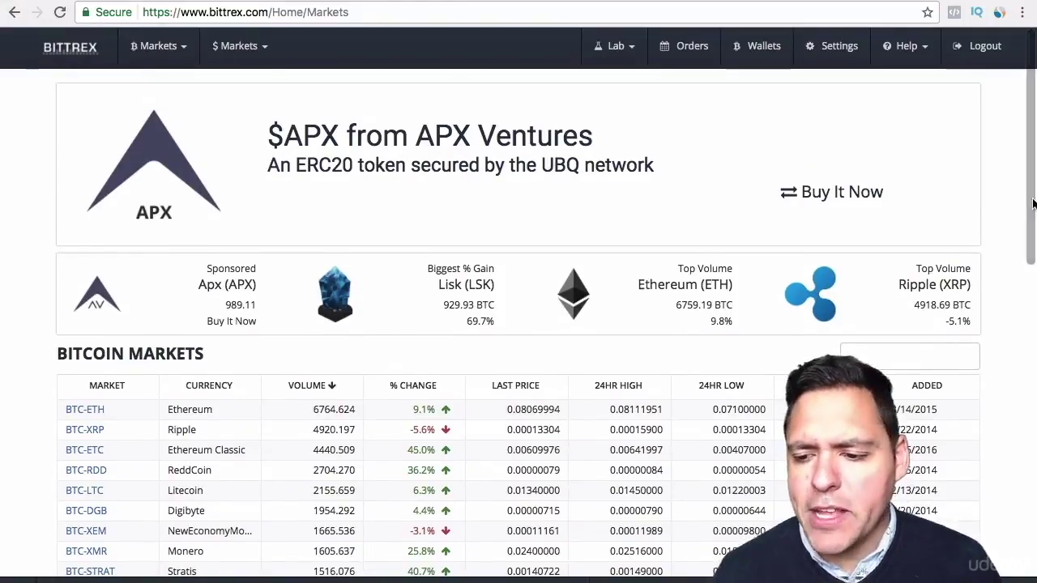
left_click_drag(1030, 189, 1033, 291)
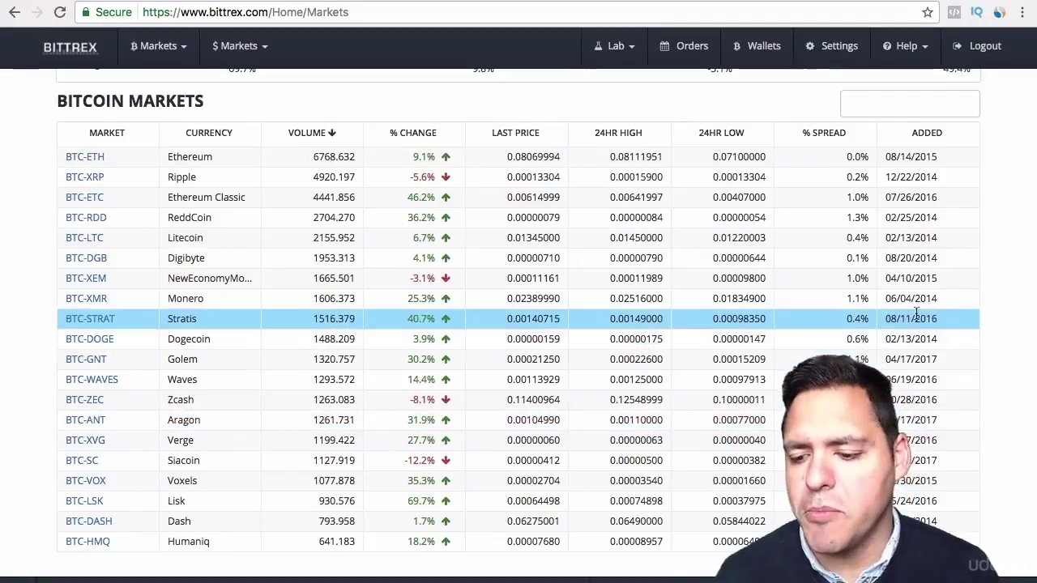
scroll(982, 299, "down", 2)
scroll(976, 389, "down", 1)
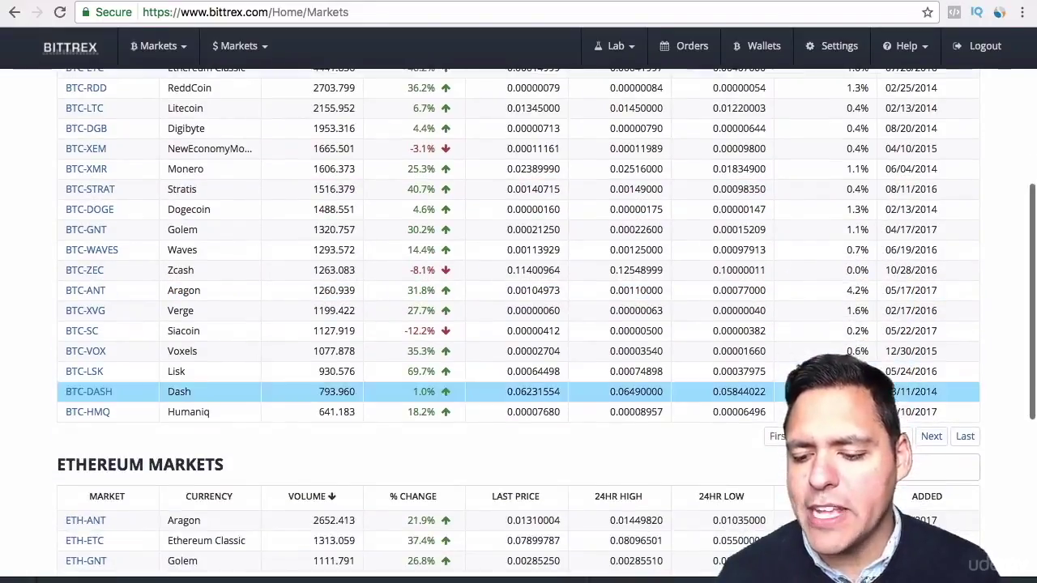
left_click_drag(1035, 375, 1035, 236)
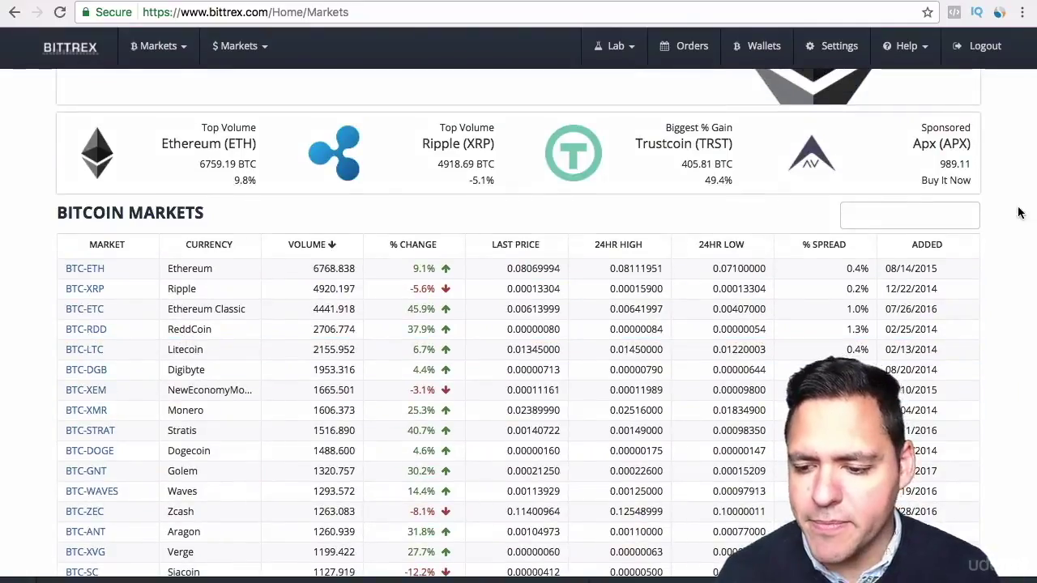
scroll(1021, 211, "down", 5)
scroll(518, 291, "down", 9)
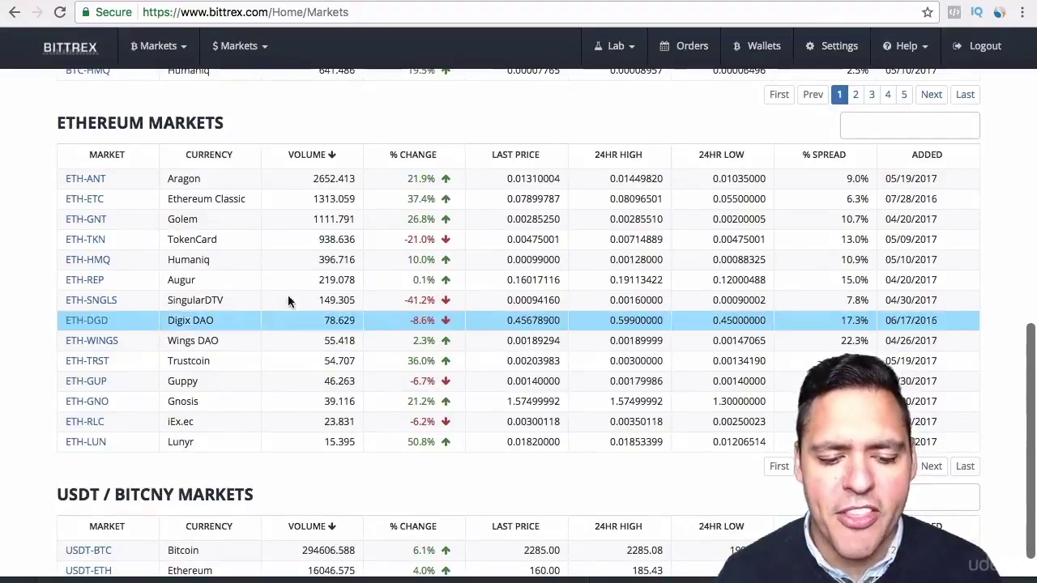
scroll(863, 288, "down", 2)
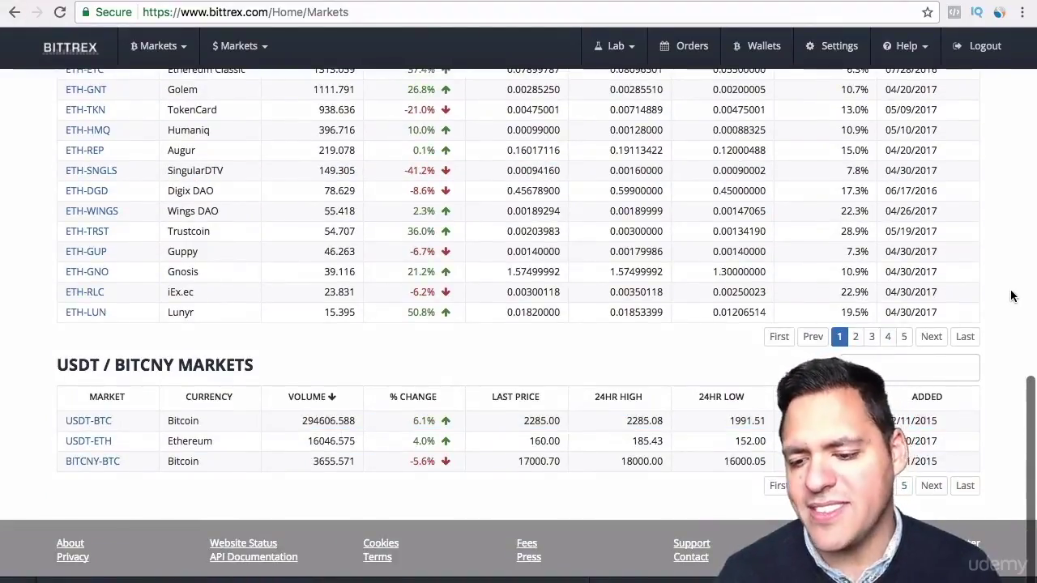
scroll(1012, 296, "up", 3)
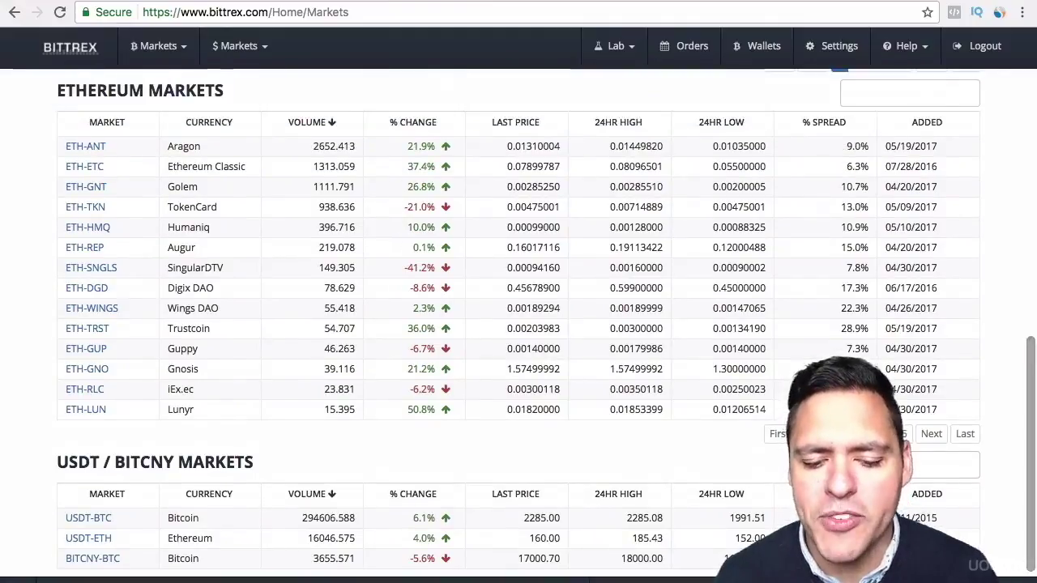
scroll(545, 322, "up", 10)
scroll(998, 294, "up", 10)
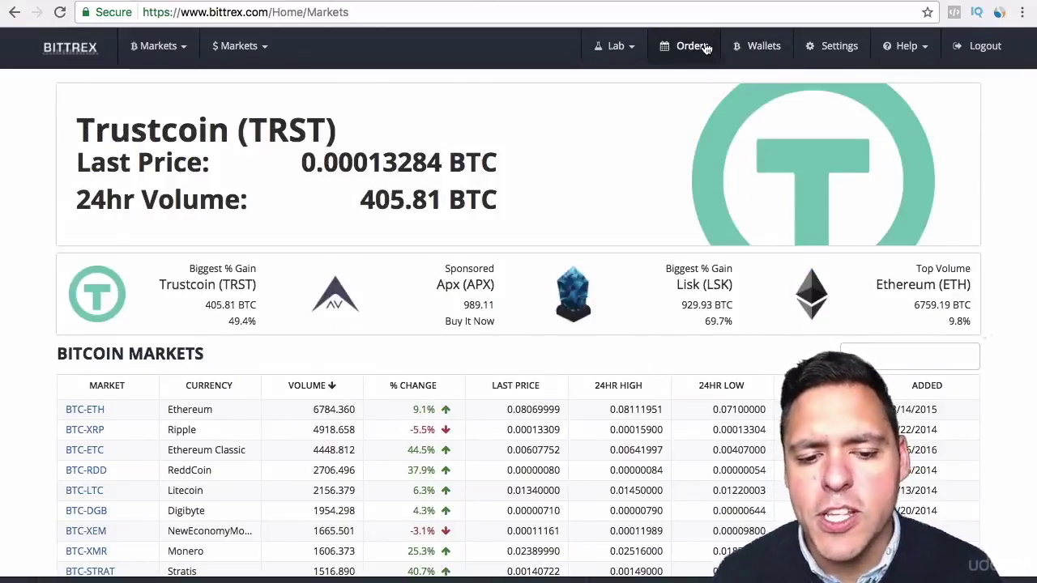
Step: Preview the ฿ Markets and $ Markets price dropdowns, then close both
left_click(187, 49)
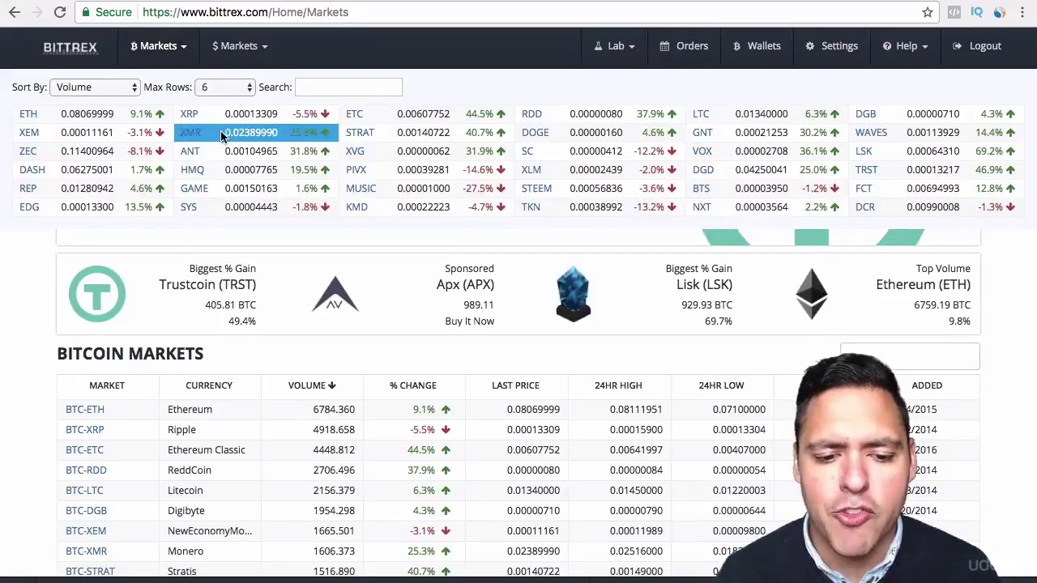
left_click(264, 52)
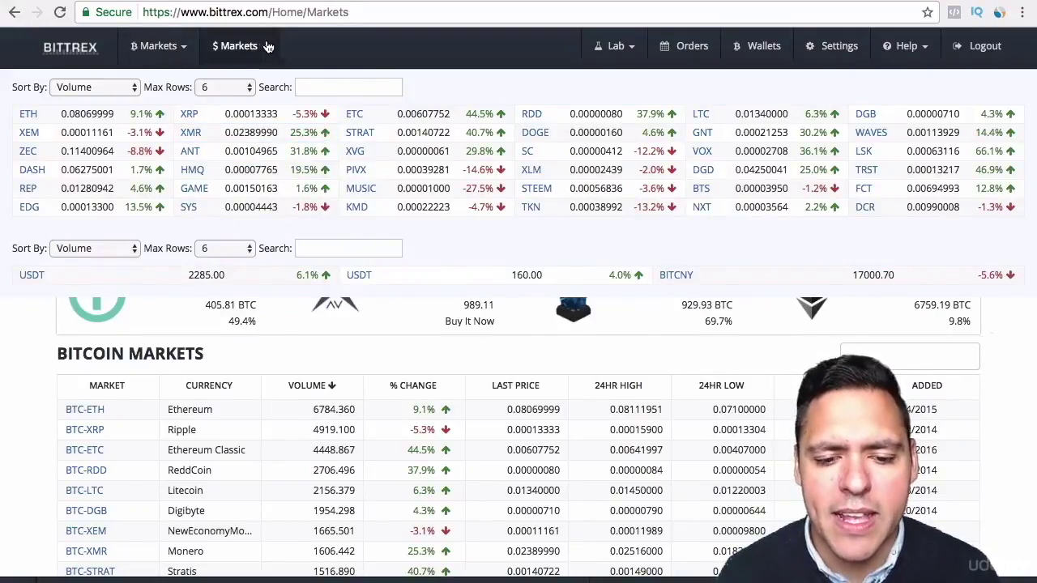
left_click(204, 50)
left_click(187, 48)
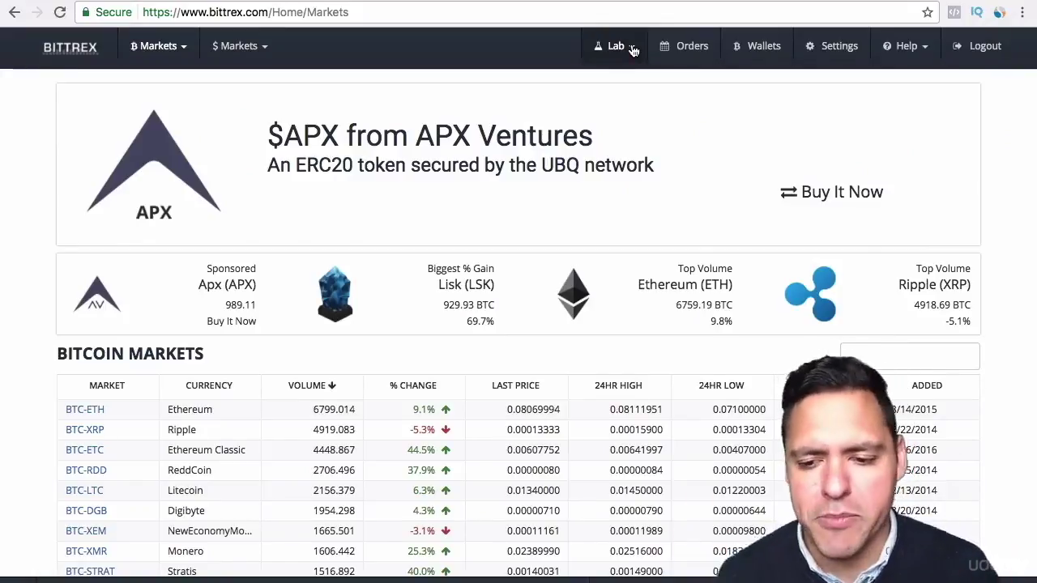
Step: Go to the order history and select the completed BTC-BLITZ buy order
left_click(683, 49)
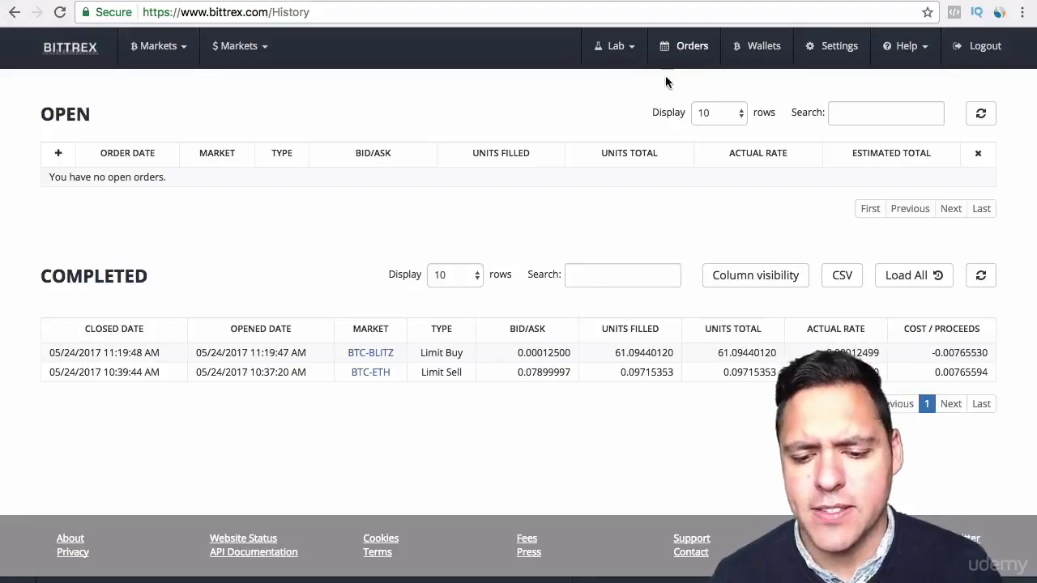
left_click(425, 357)
Step: Toggle selection of the completed BTC-ETH sell and BTC-BLITZ buy order rows
left_click(381, 375)
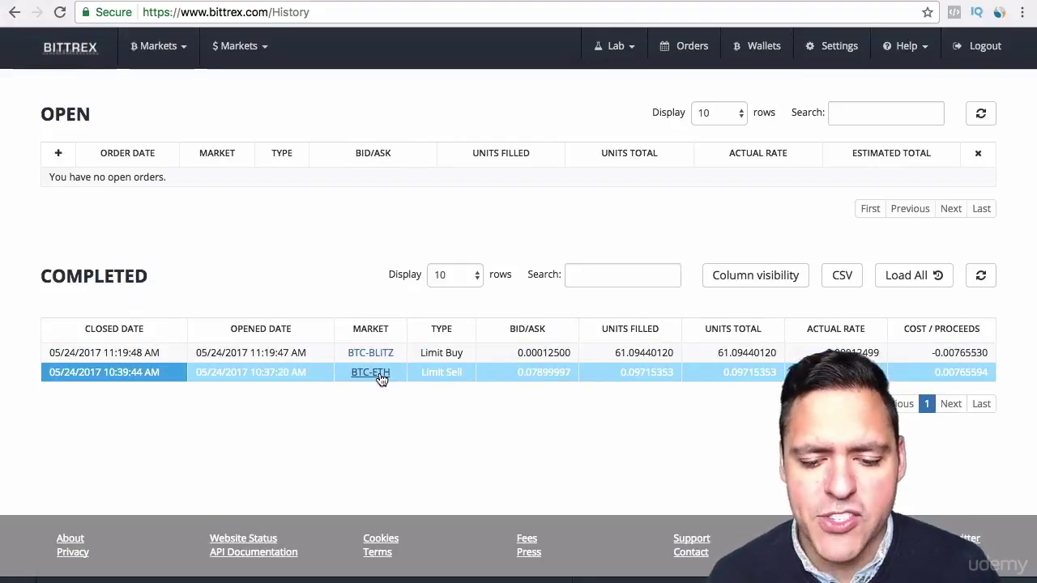
left_click(382, 380)
left_click(354, 377)
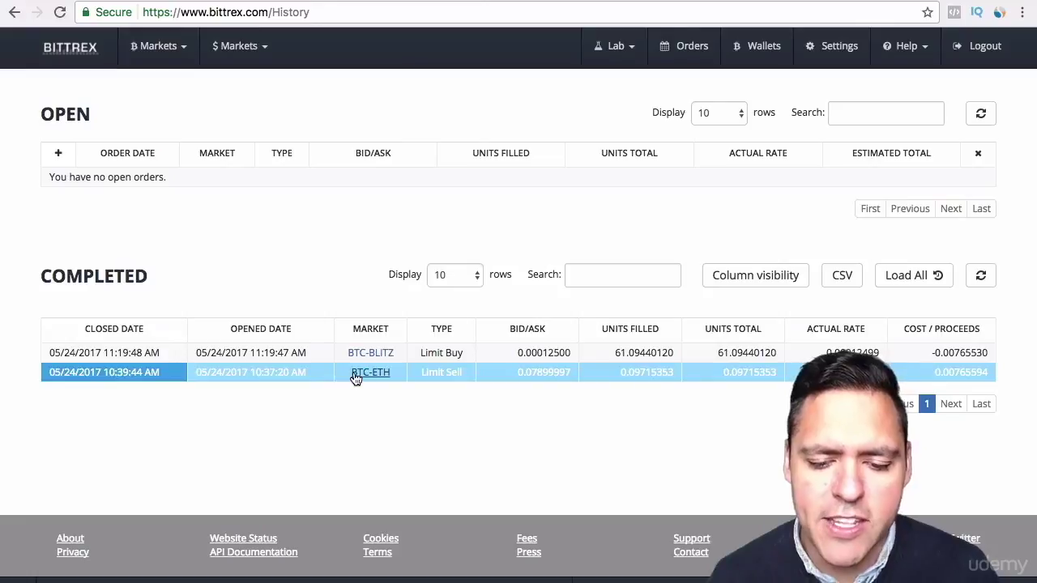
left_click(353, 355)
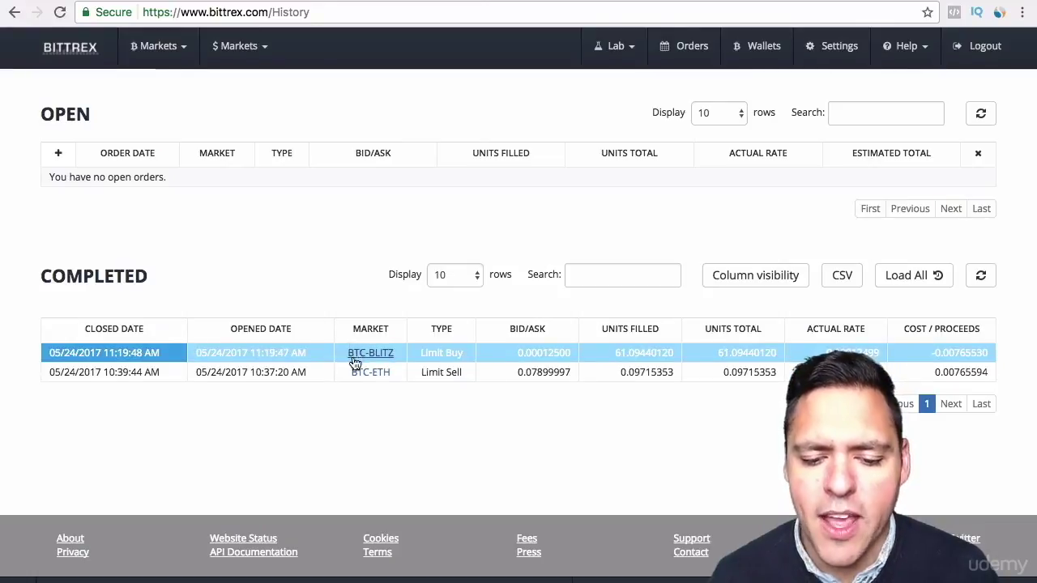
left_click(378, 358)
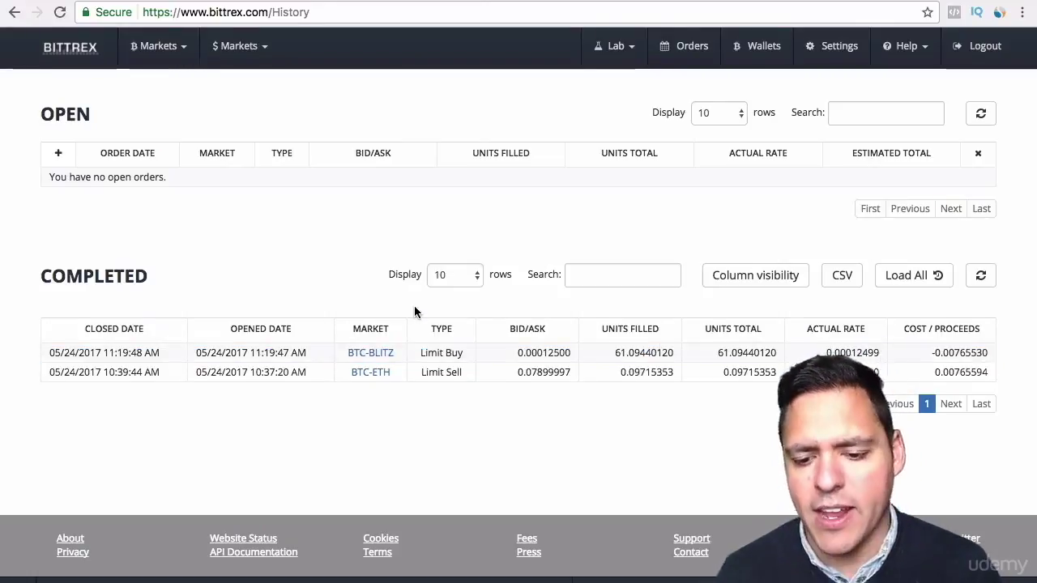
left_click(387, 353)
left_click(370, 371)
left_click(373, 373)
Step: Switch to the Poloniex page and bring up its trade history, which shows no open orders
key("ctrl+Tab")
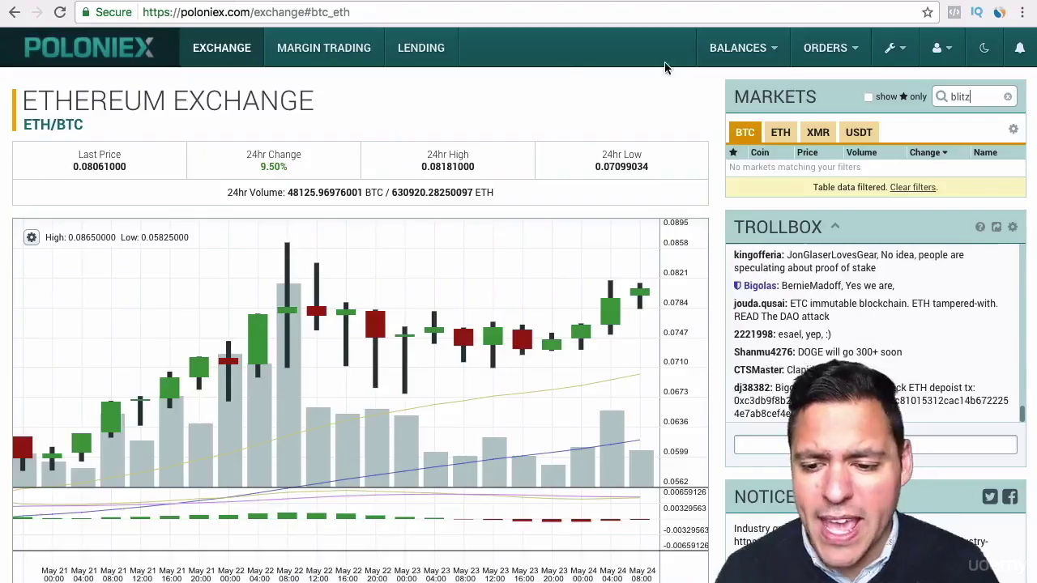
mouse_move(818, 52)
left_click(801, 123)
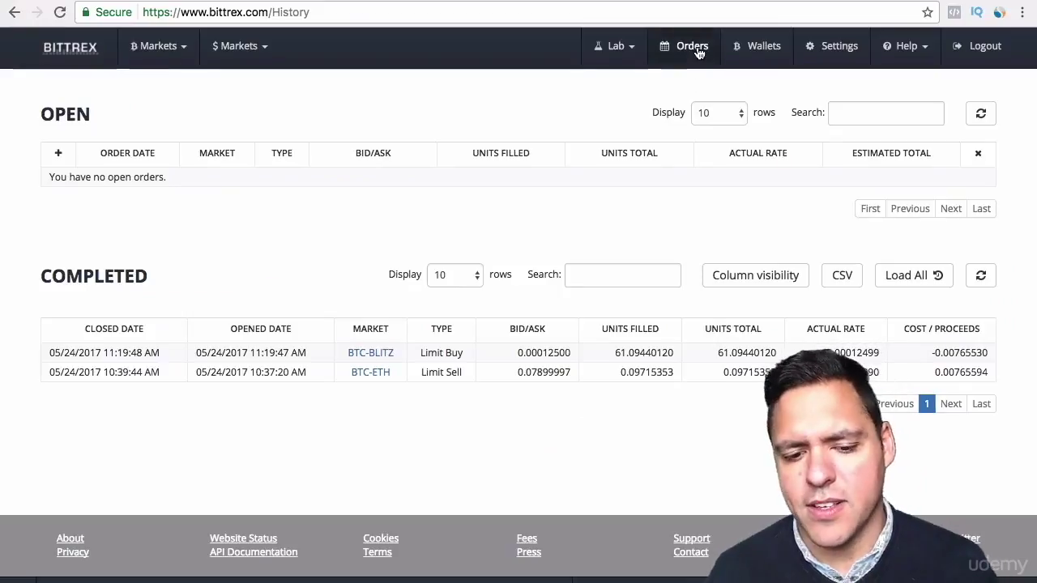
left_click(511, 172)
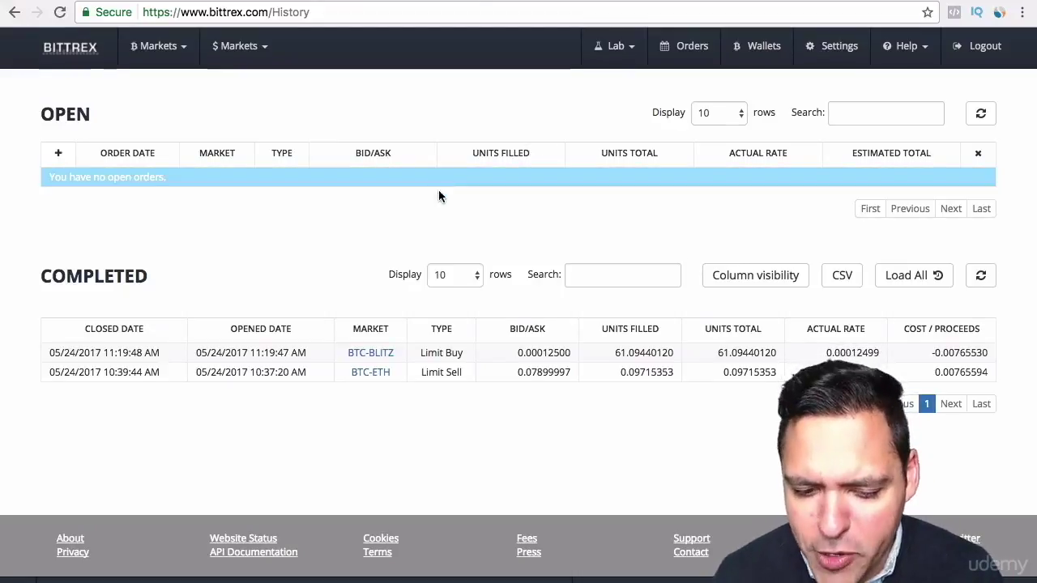
Step: Step through the completed orders down to BTC-ETH, then go to the Wallets balance page
left_click(409, 350)
key("Down")
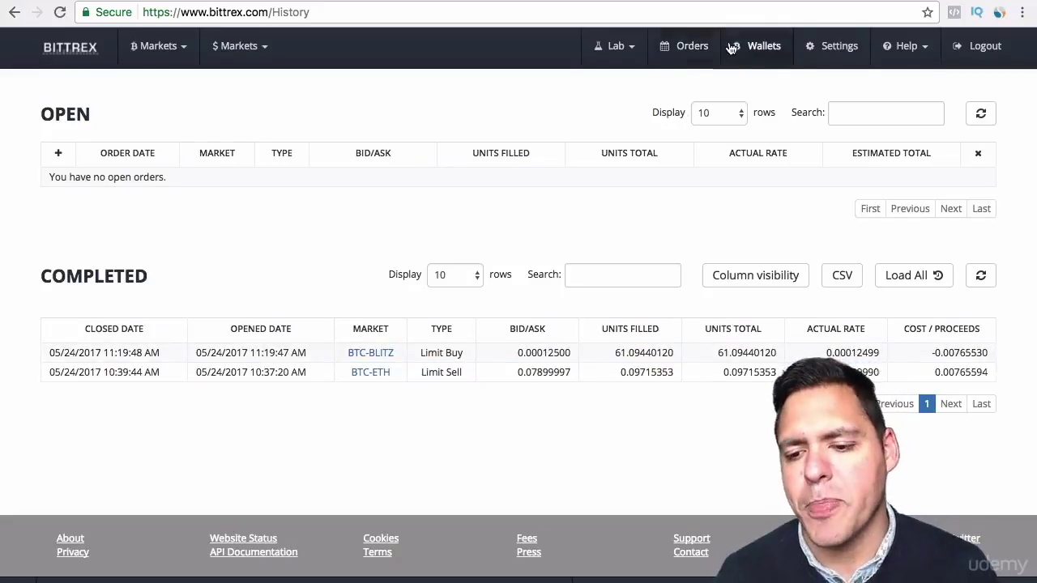
left_click(756, 47)
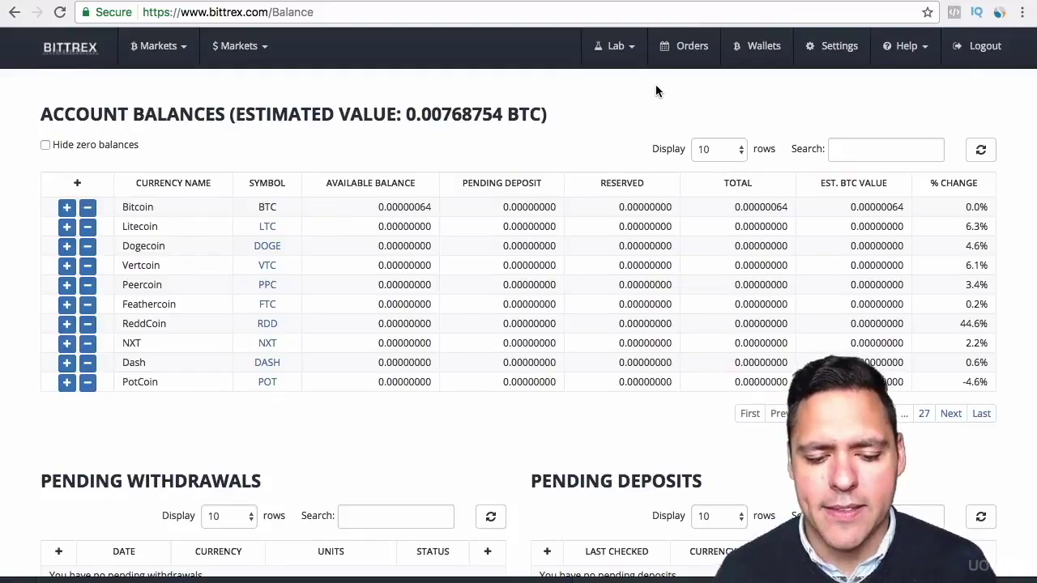
Step: Highlight the estimated value heading, filter balances by 'eth', and bring up Ethereum's deposit details
left_click_drag(46, 110, 554, 117)
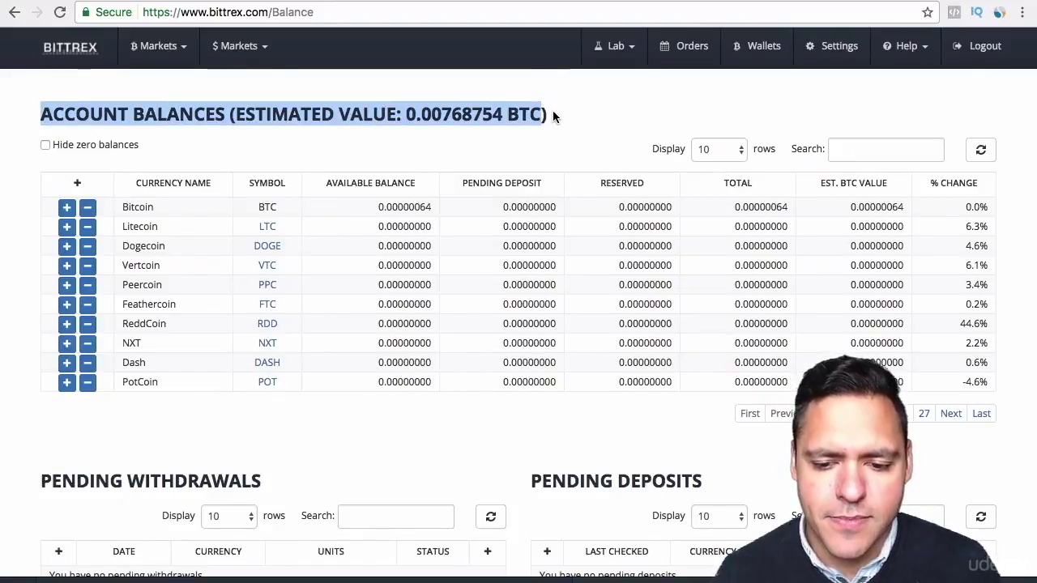
left_click(553, 111)
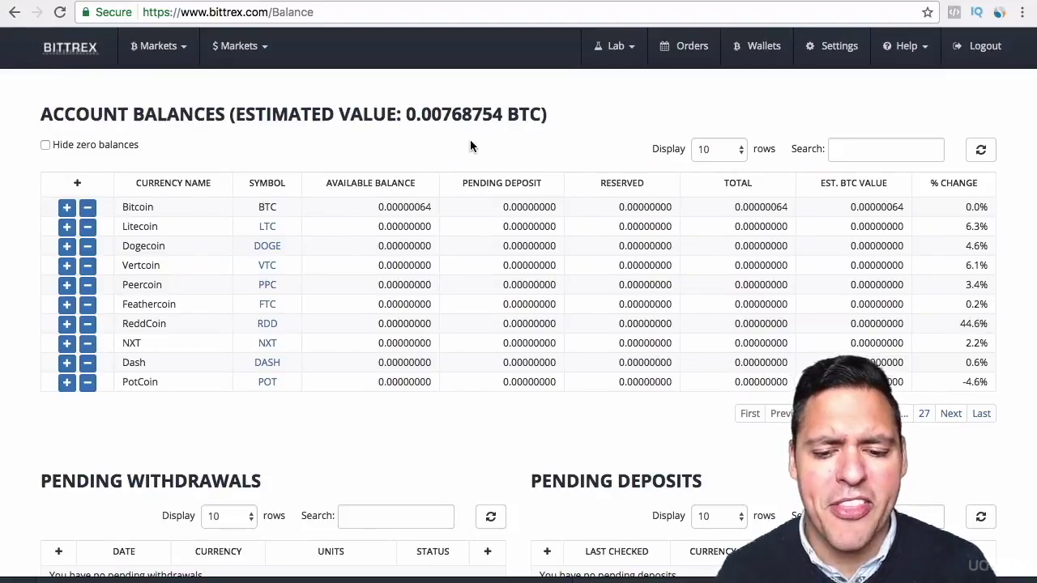
left_click(839, 148)
type("e")
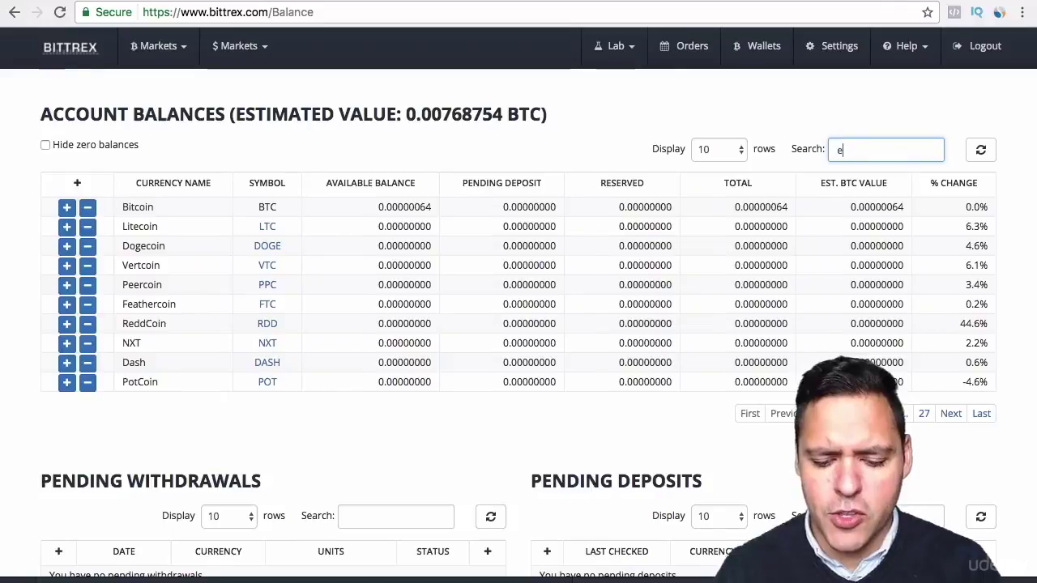
type("th")
left_click(559, 104)
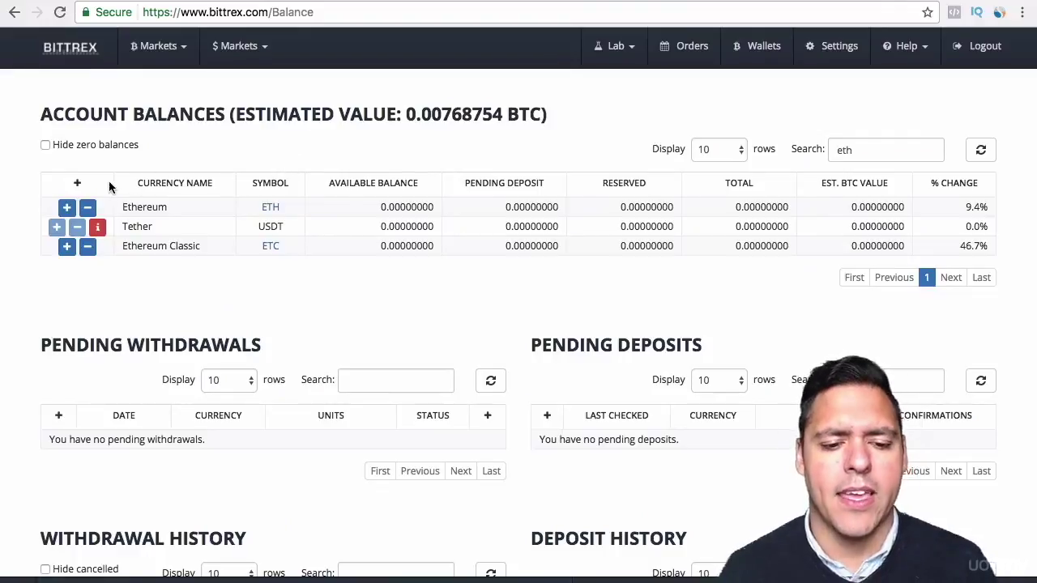
left_click(67, 207)
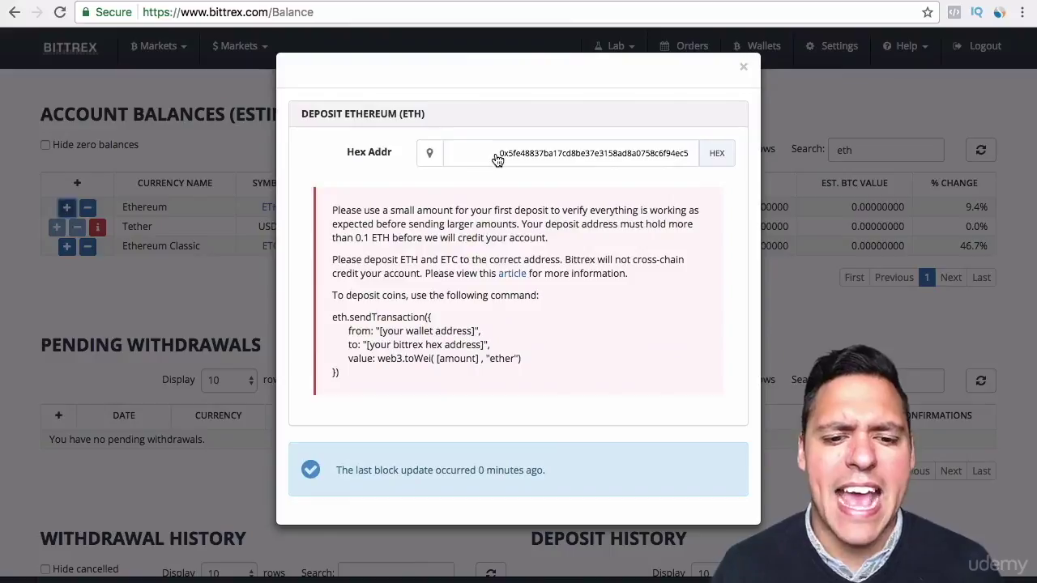
Step: Select the entire Ethereum hex deposit address, then switch to Coinbase
left_click_drag(497, 159, 697, 155)
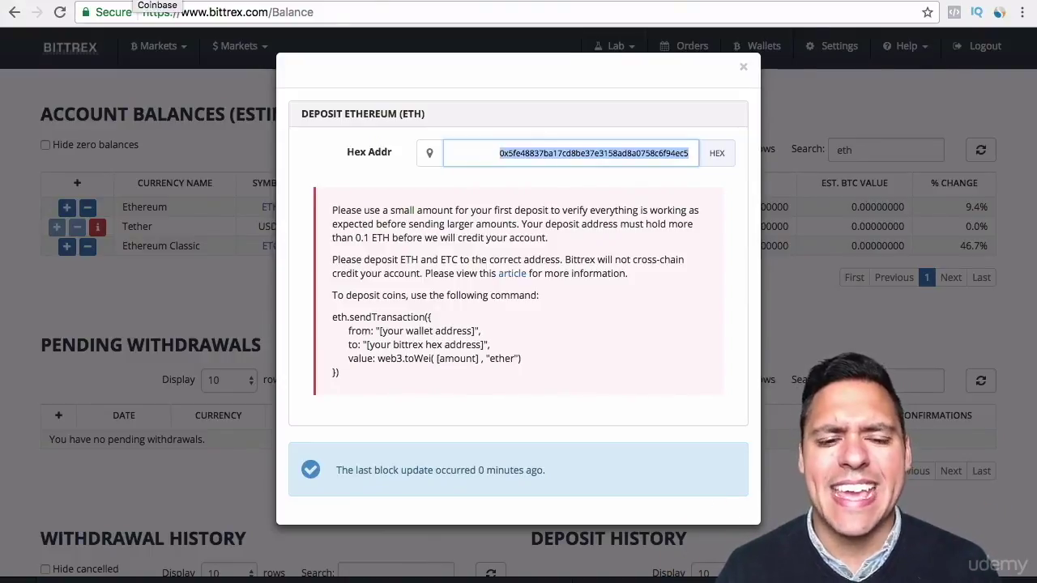
left_click(155, 2)
Step: In Coinbase's send form, choose the ETH Wallet and paste the copied address as recipient
left_click(206, 117)
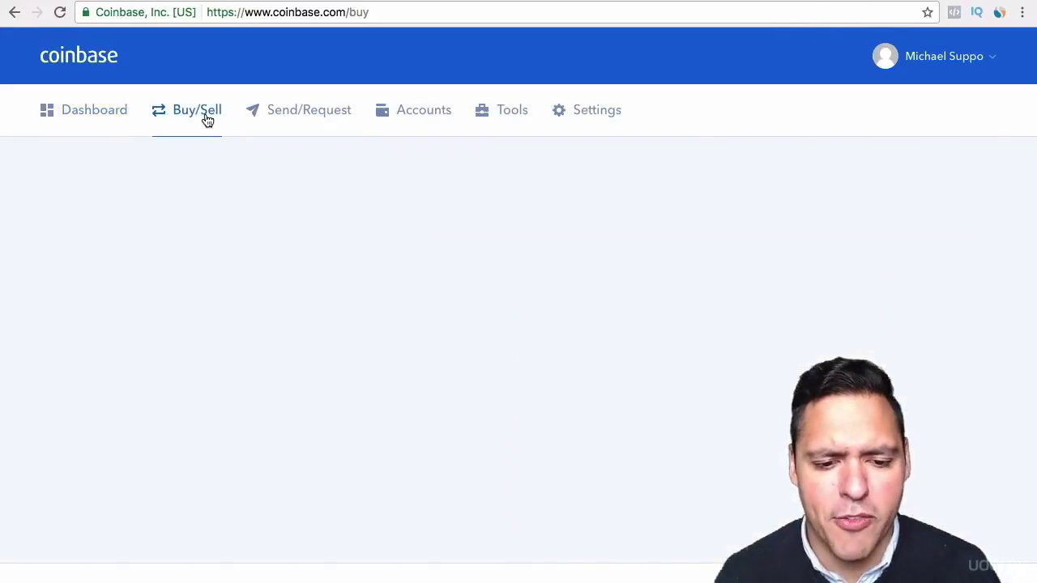
left_click(294, 111)
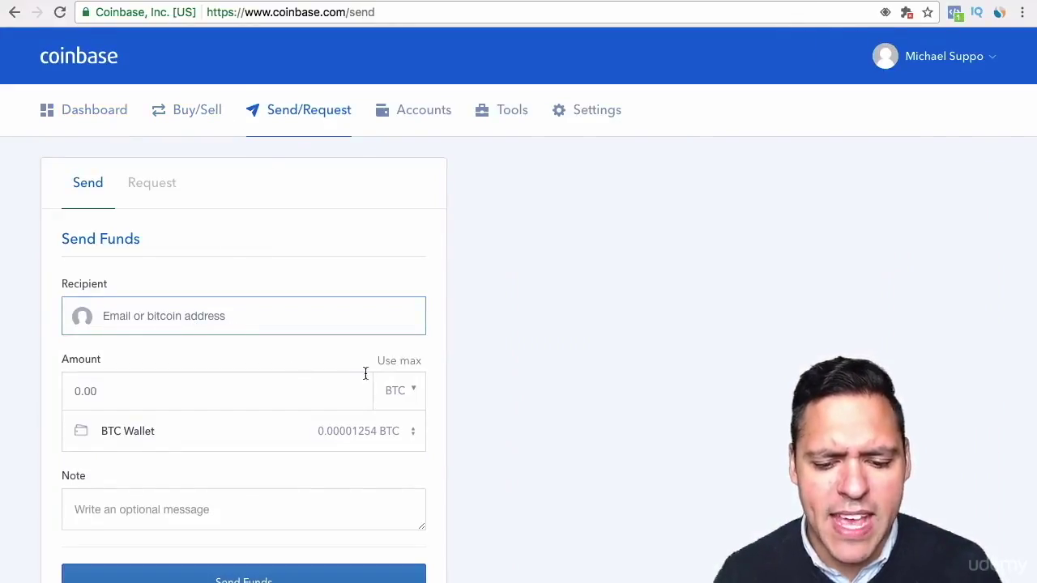
left_click(413, 390)
left_click(445, 378)
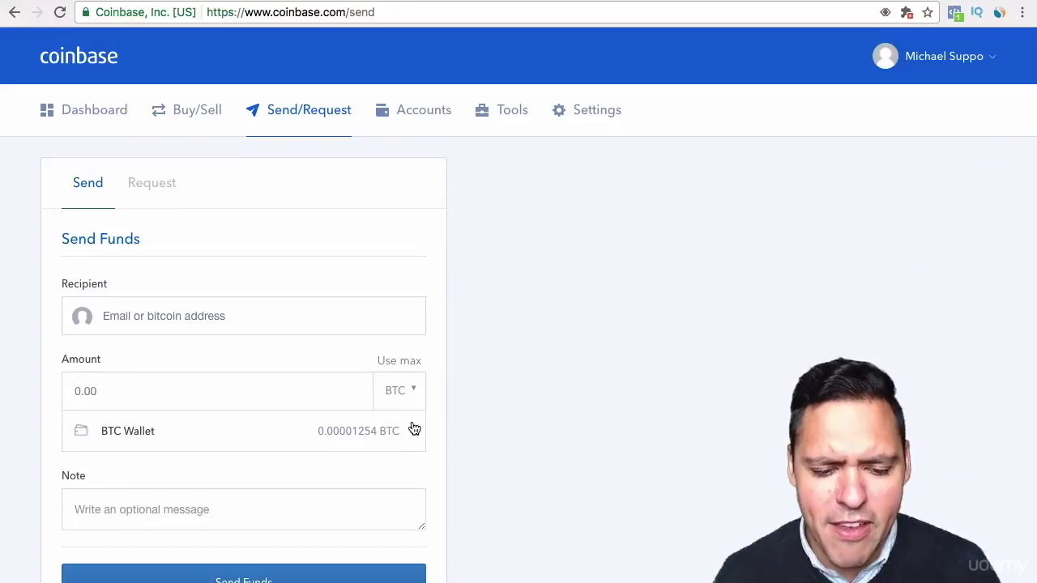
left_click(415, 427)
left_click(361, 470)
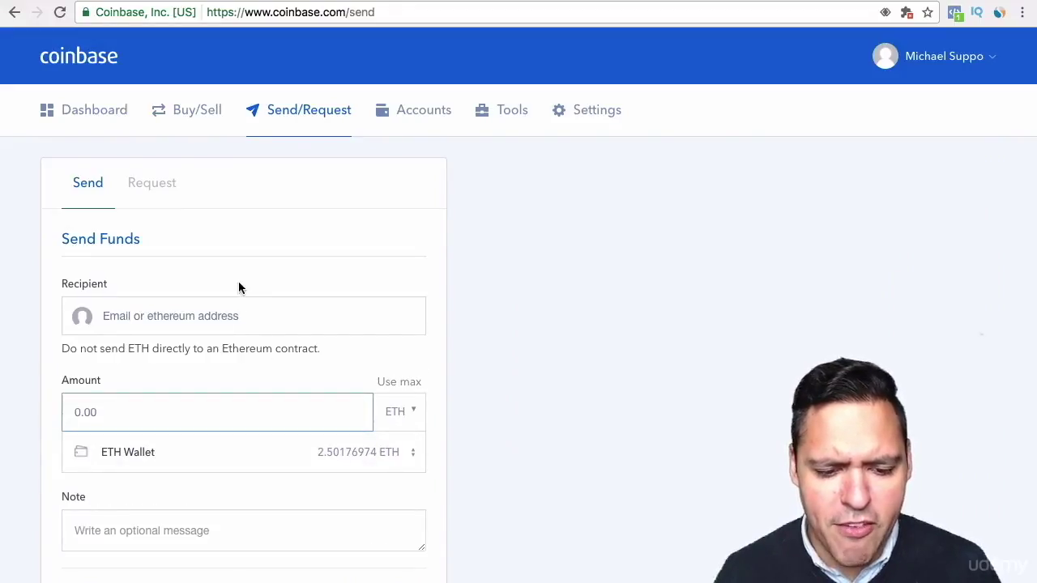
left_click(220, 318)
type("1PbbPqAvnqAZqcAewxZ8WAv7bC7JFwCX87")
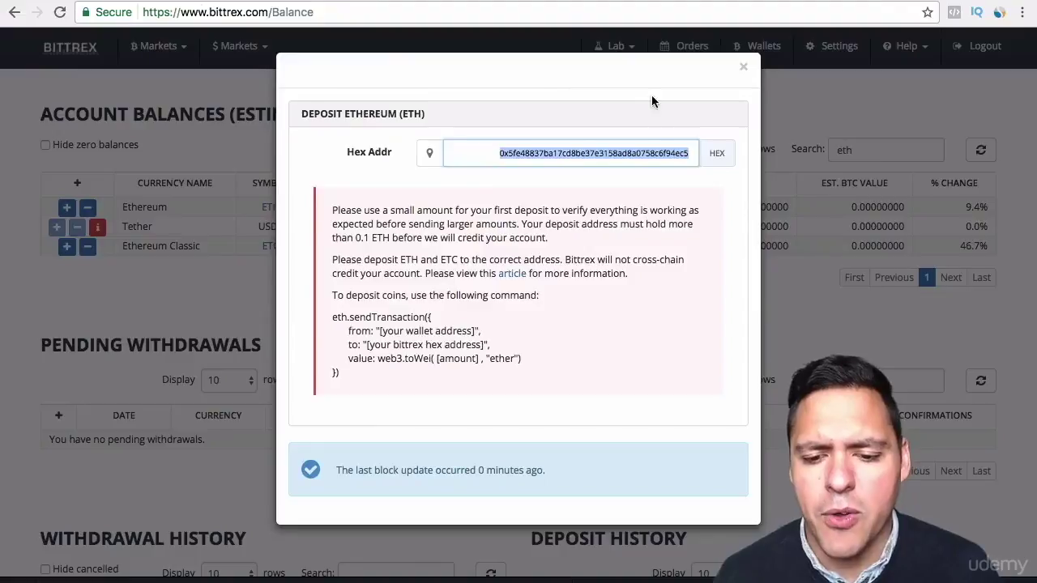
Step: Close the Ethereum deposit dialog, look over the balances page, and return to Orders
left_click(739, 69)
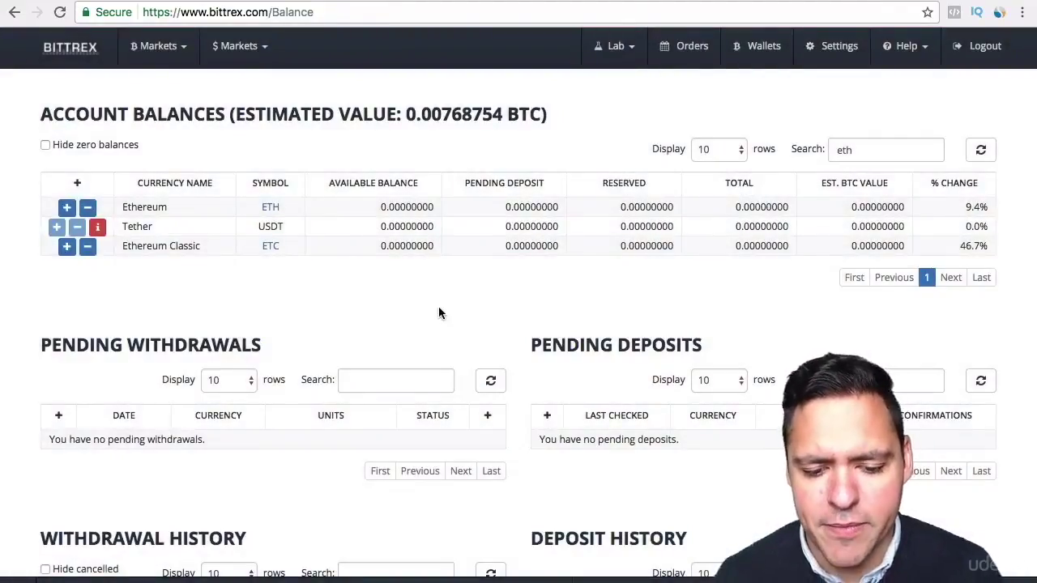
scroll(438, 307, "down", 5)
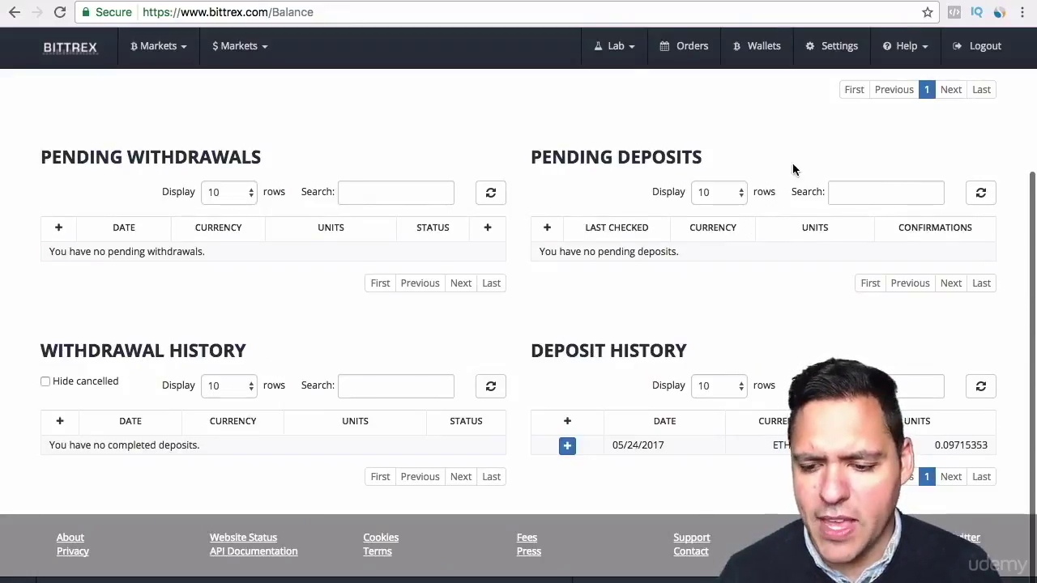
scroll(797, 146, "up", 2)
scroll(519, 324, "up", 4)
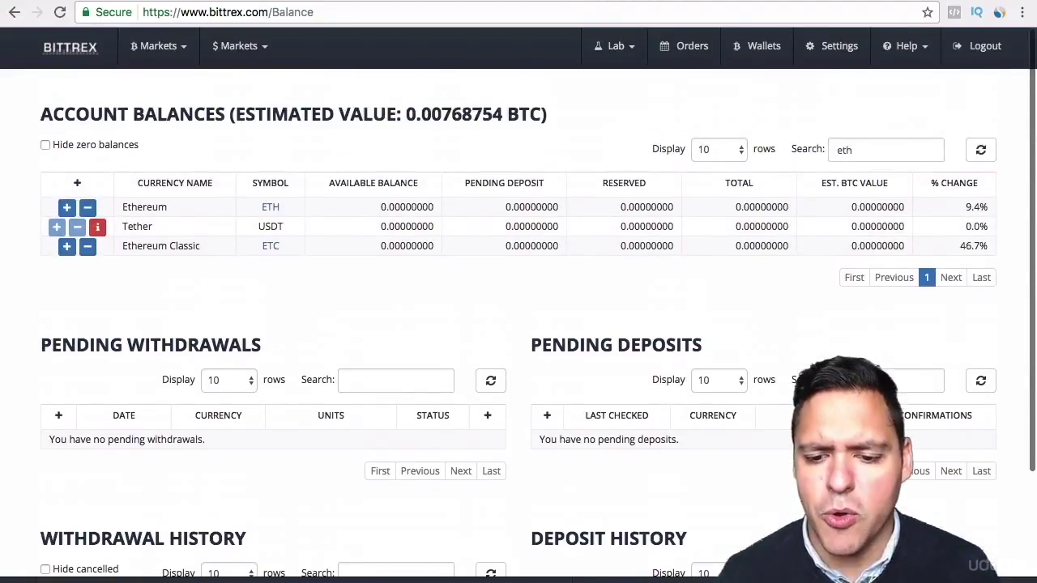
left_click(692, 45)
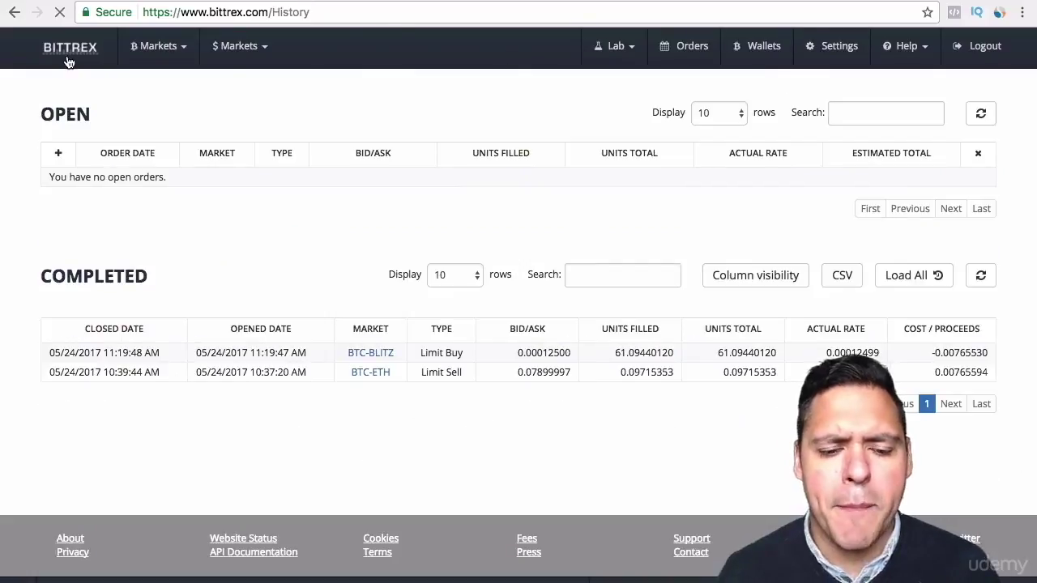
Step: From the Markets overview, scroll the Bitcoin Markets table down to BTC-WAVES and open it
left_click(69, 62)
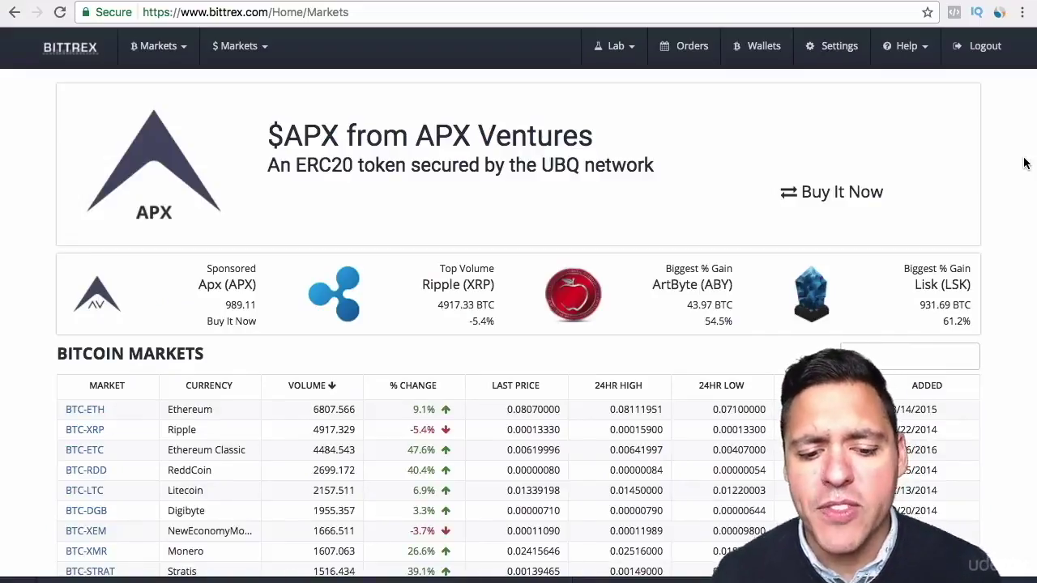
scroll(519, 324, "down", 5)
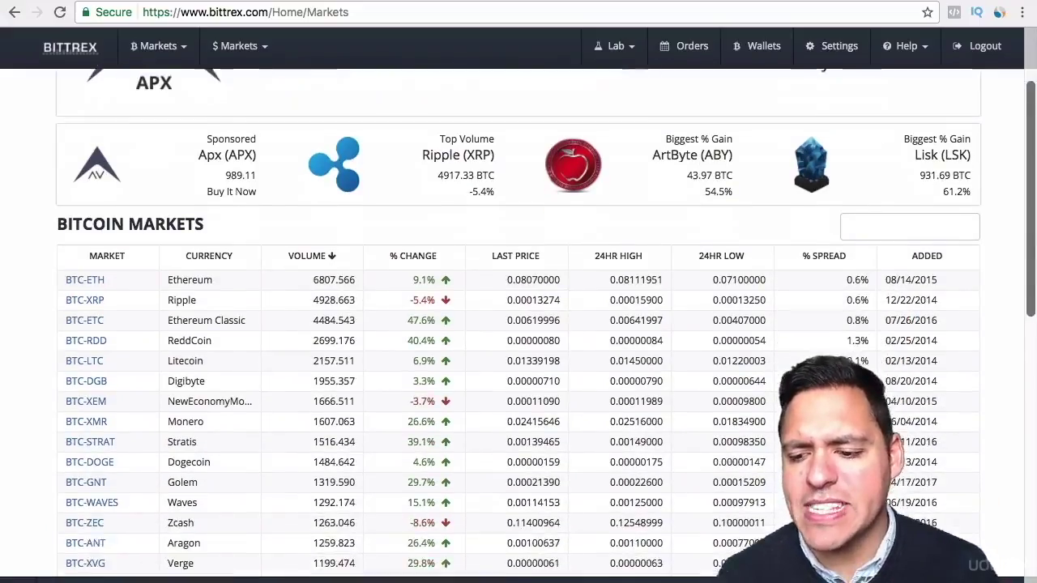
scroll(308, 263, "down", 3)
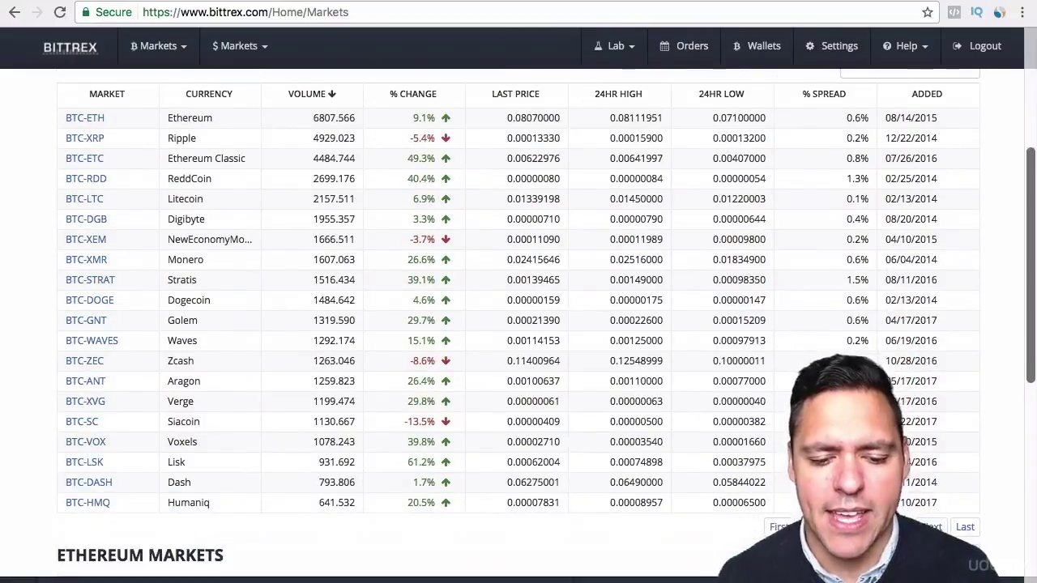
left_click(103, 344)
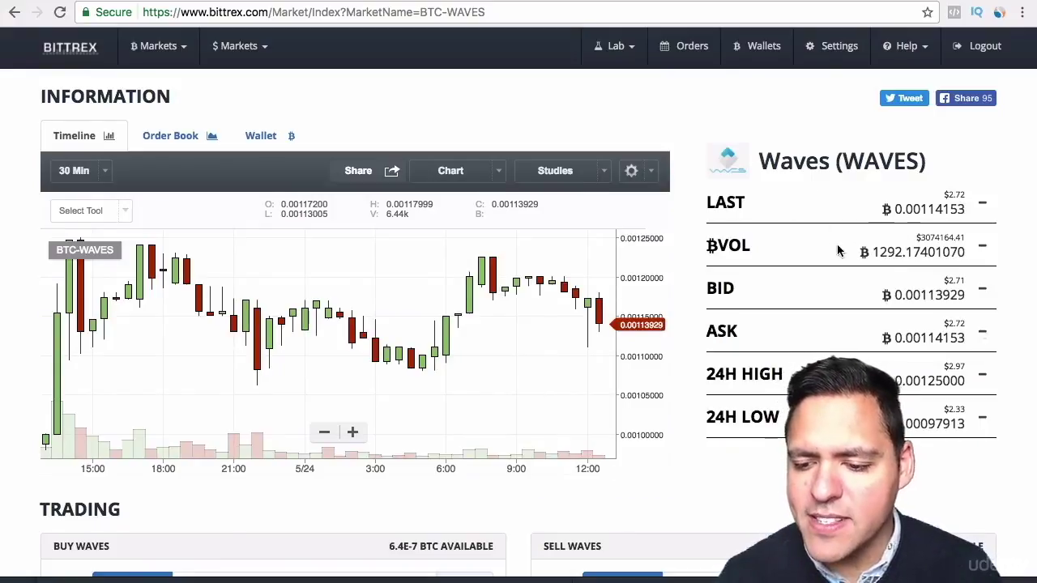
Step: Scroll the BTC-WAVES page and highlight its 24H LOW and 24H HIGH prices
scroll(839, 251, "down", 3)
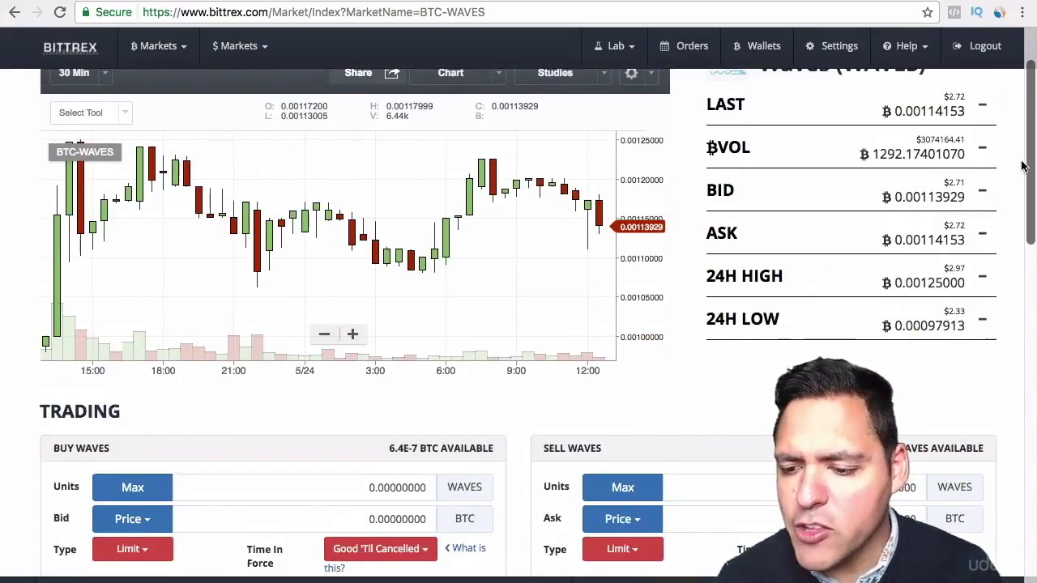
scroll(1012, 174, "down", 1)
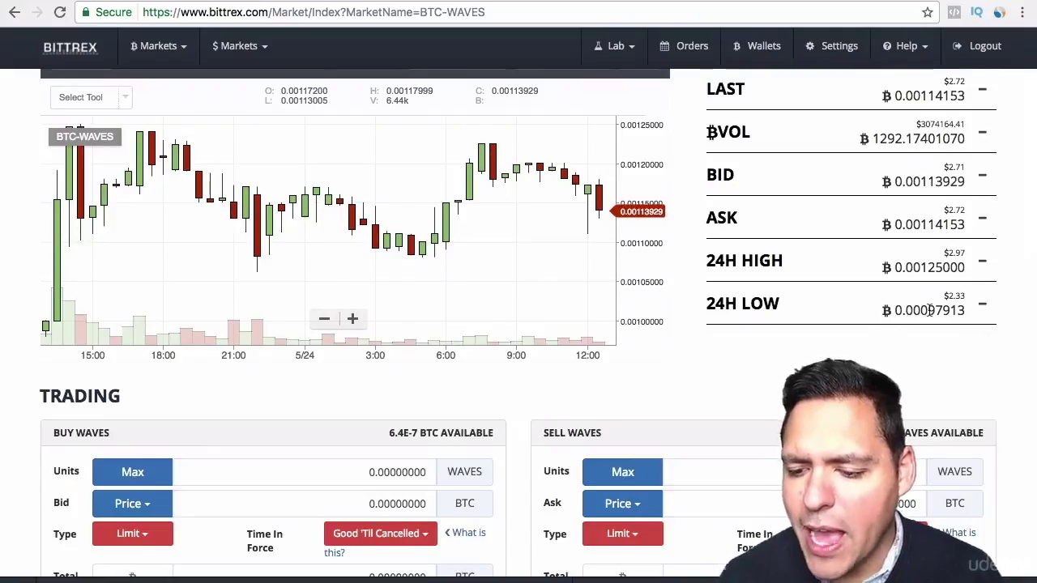
left_click_drag(929, 310, 963, 311)
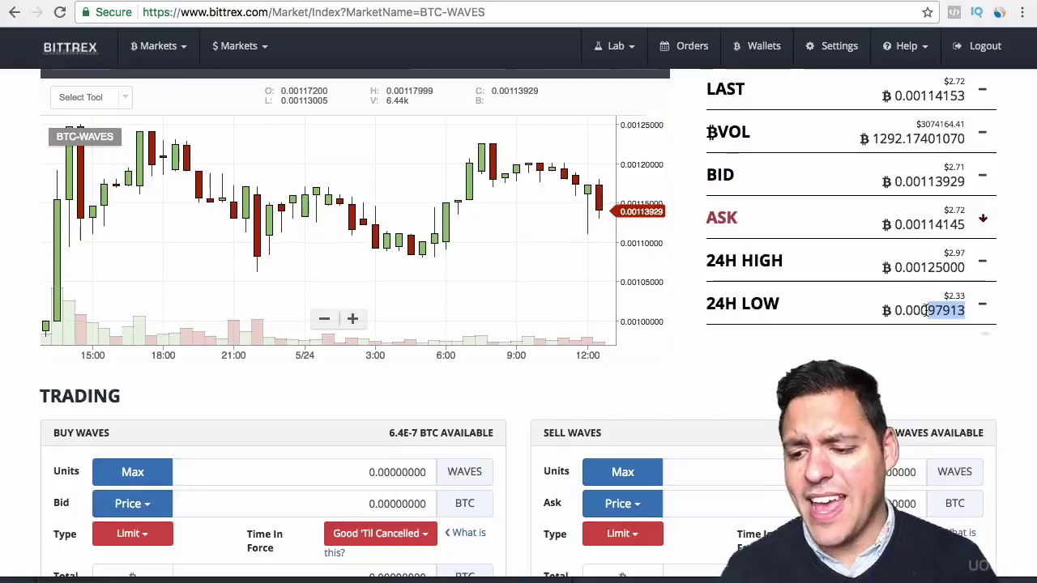
left_click_drag(926, 310, 964, 312)
left_click_drag(928, 269, 983, 267)
left_click(1011, 268)
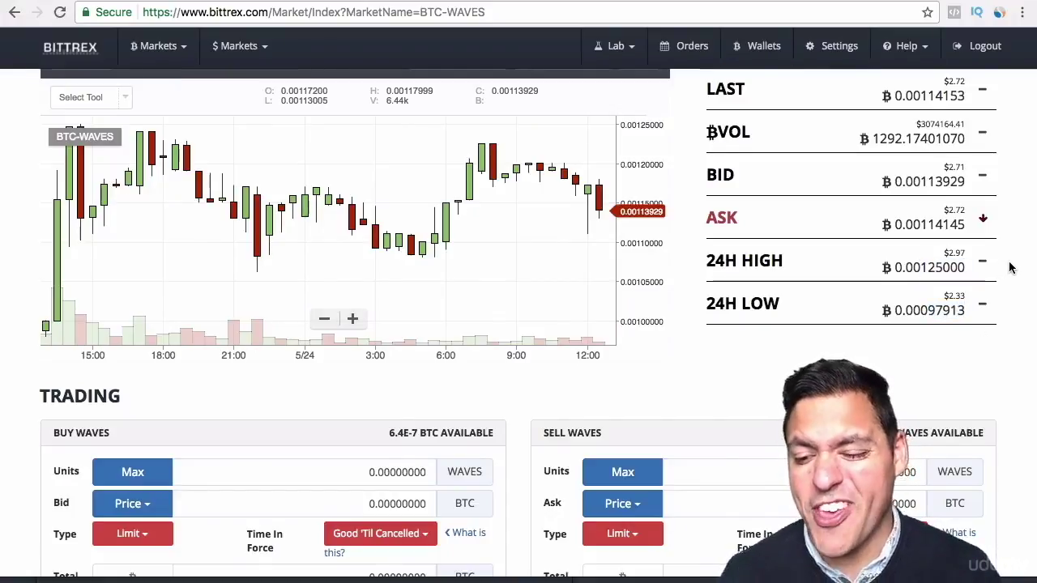
scroll(1010, 269, "down", 4)
Step: Fill the Buy WAVES order with the whole available BTC balance and set the bid to Last
scroll(519, 324, "down", 4)
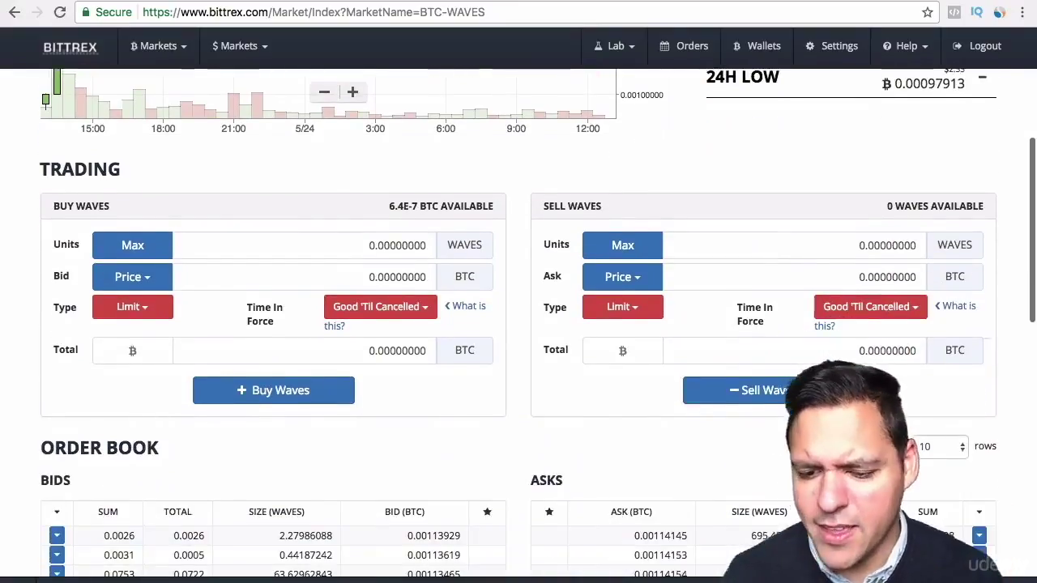
scroll(518, 324, "up", 1)
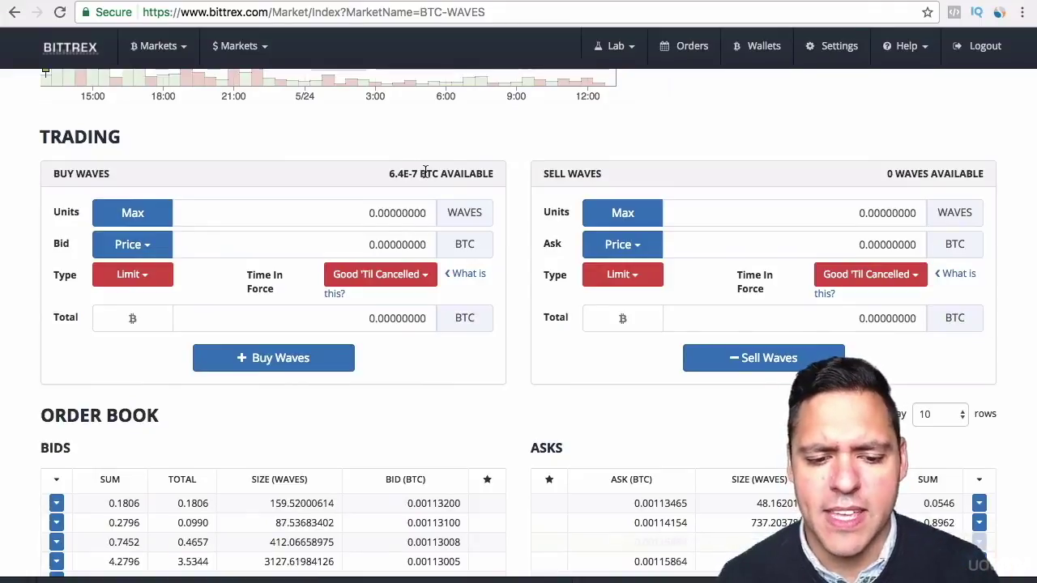
triple_click(393, 174)
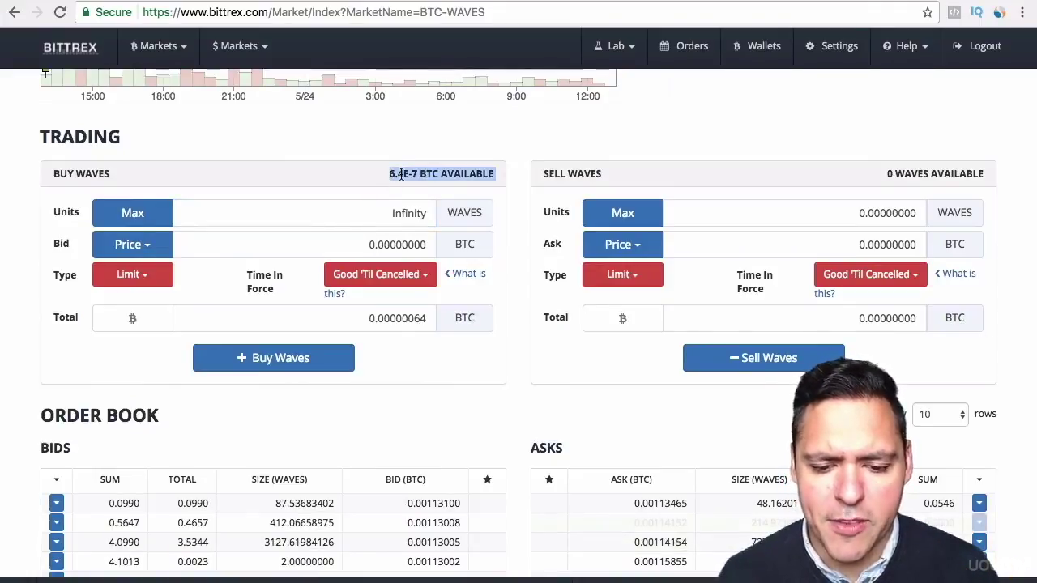
left_click(421, 199)
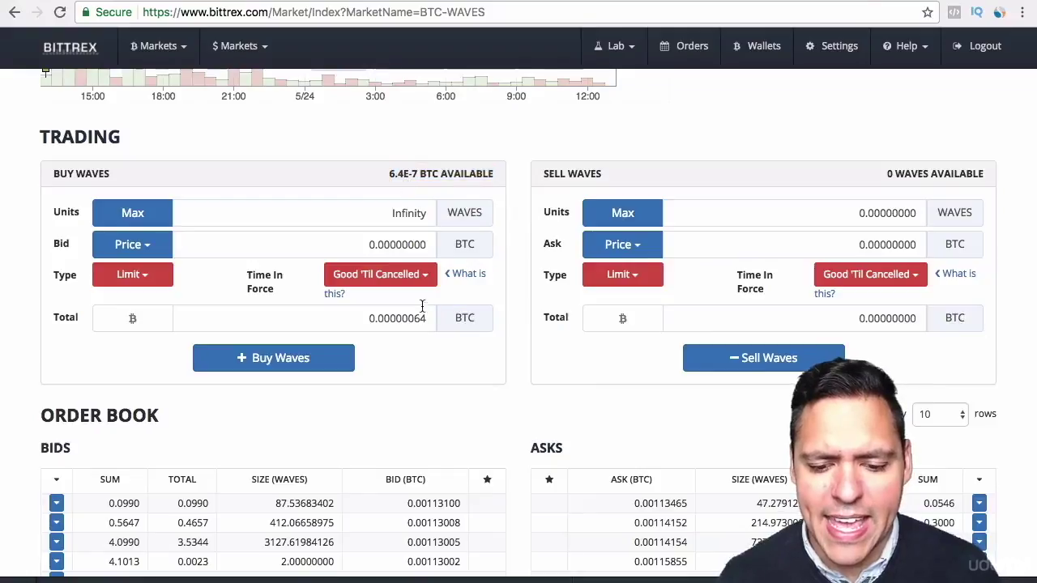
left_click(425, 318)
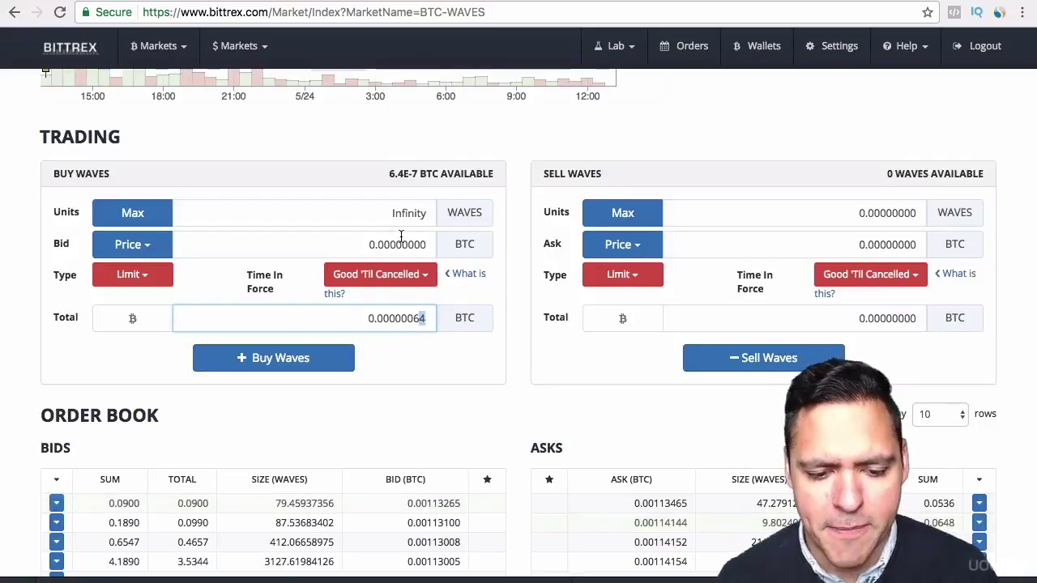
left_click(144, 245)
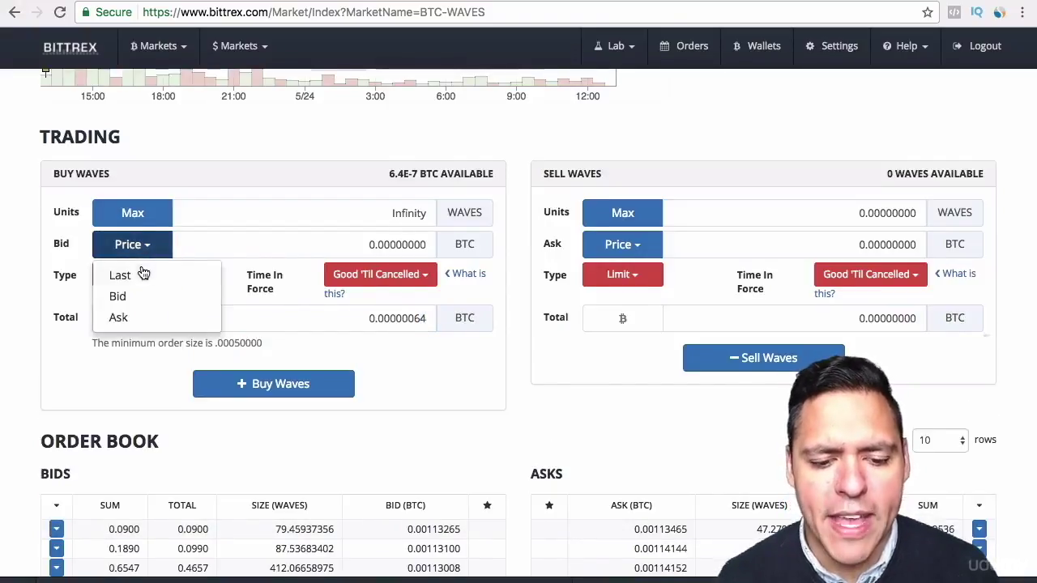
left_click(142, 275)
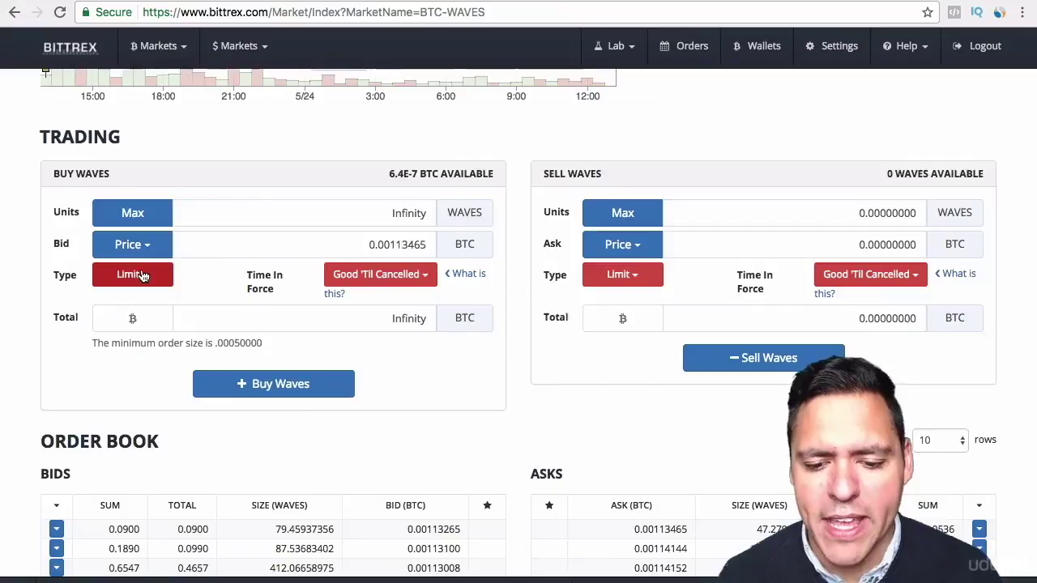